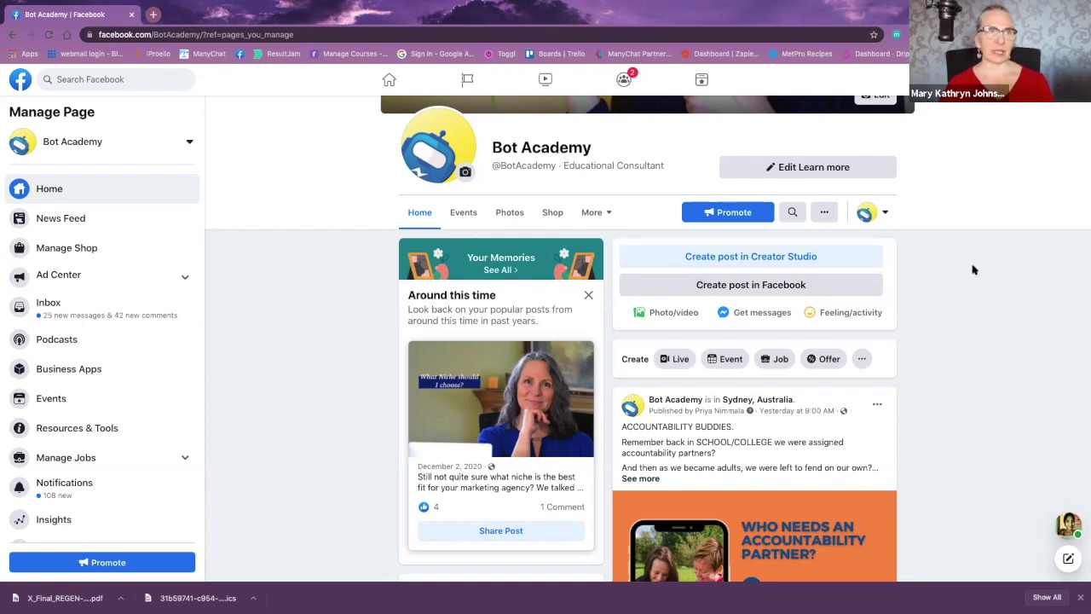
- Start creating a new event from the upcoming events of the Bot Academy page
{"action": "left_click", "coordinate": [468, 214]}
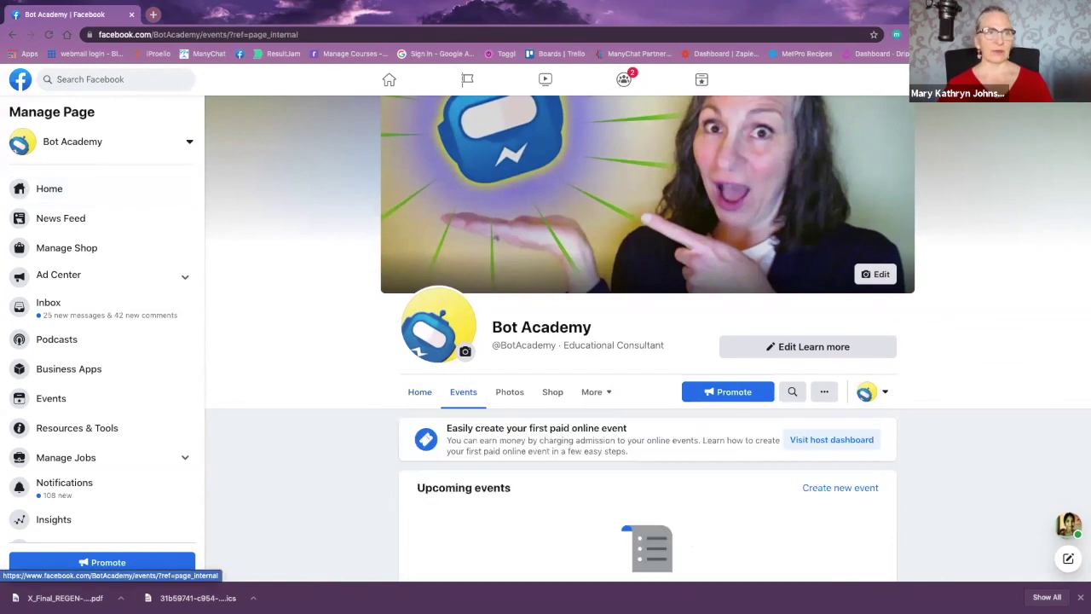
{"action": "scroll", "coordinate": [991, 391], "scroll_direction": "down", "scroll_amount": 3}
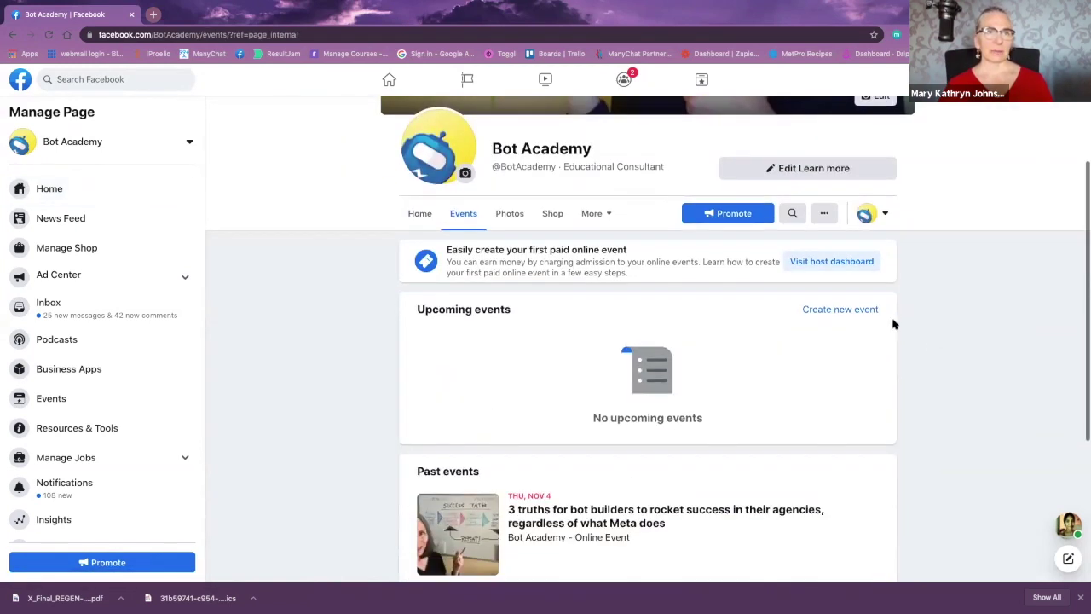
{"action": "left_click", "coordinate": [840, 309]}
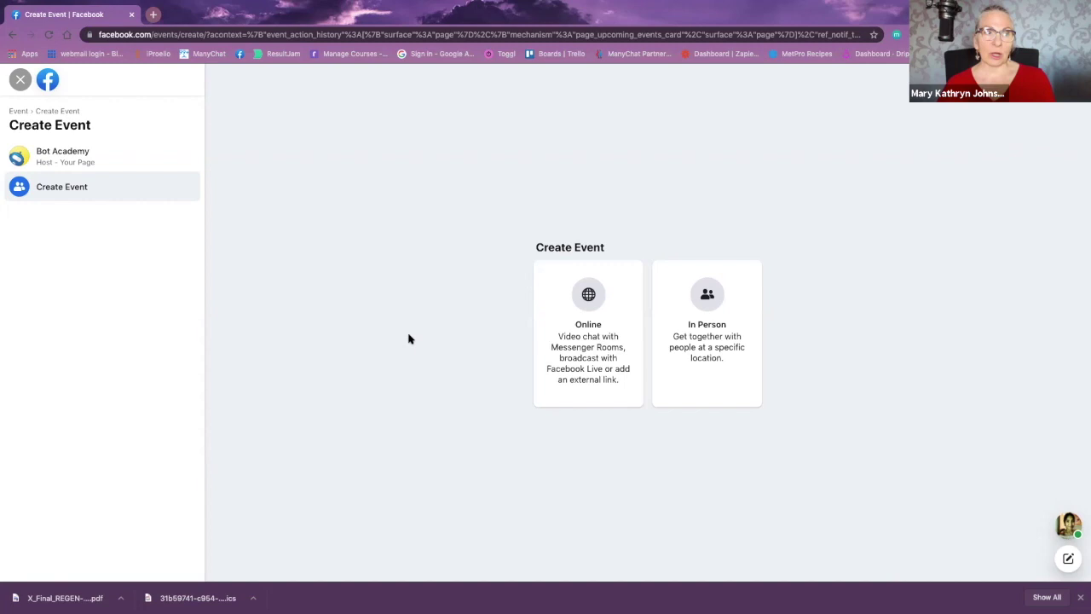
- Set up the event as an online class, choosing a course of classes with free admission
{"action": "left_click", "coordinate": [583, 350]}
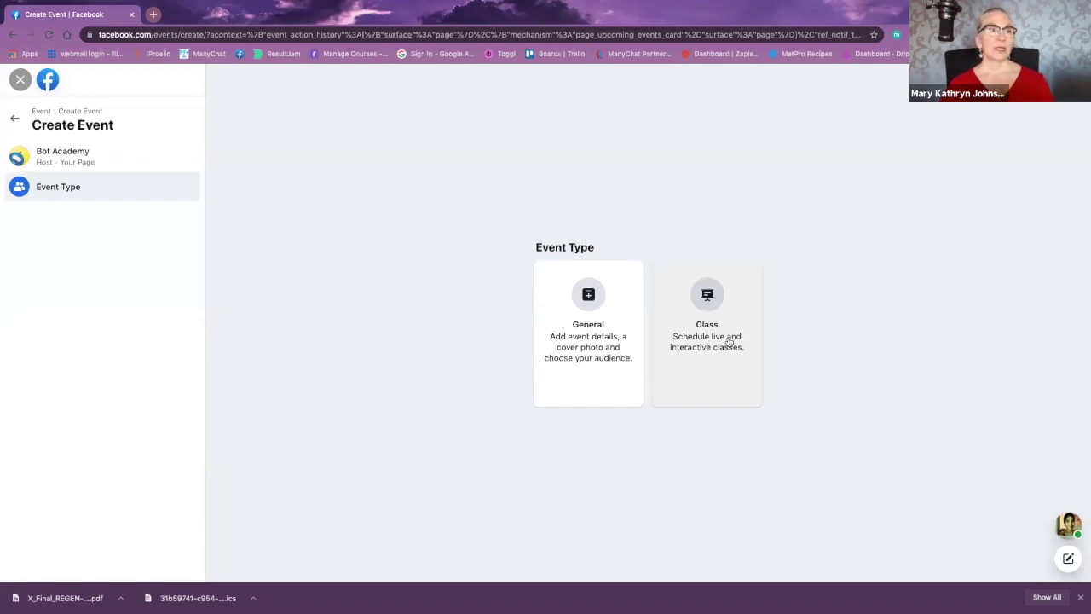
{"action": "left_click", "coordinate": [712, 343]}
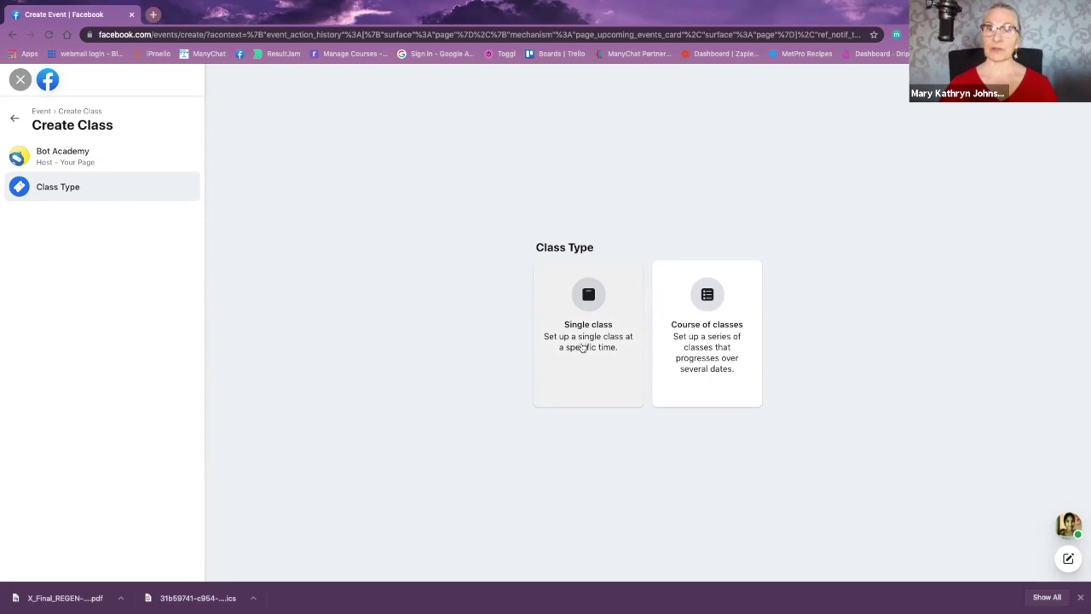
{"action": "left_click", "coordinate": [707, 362]}
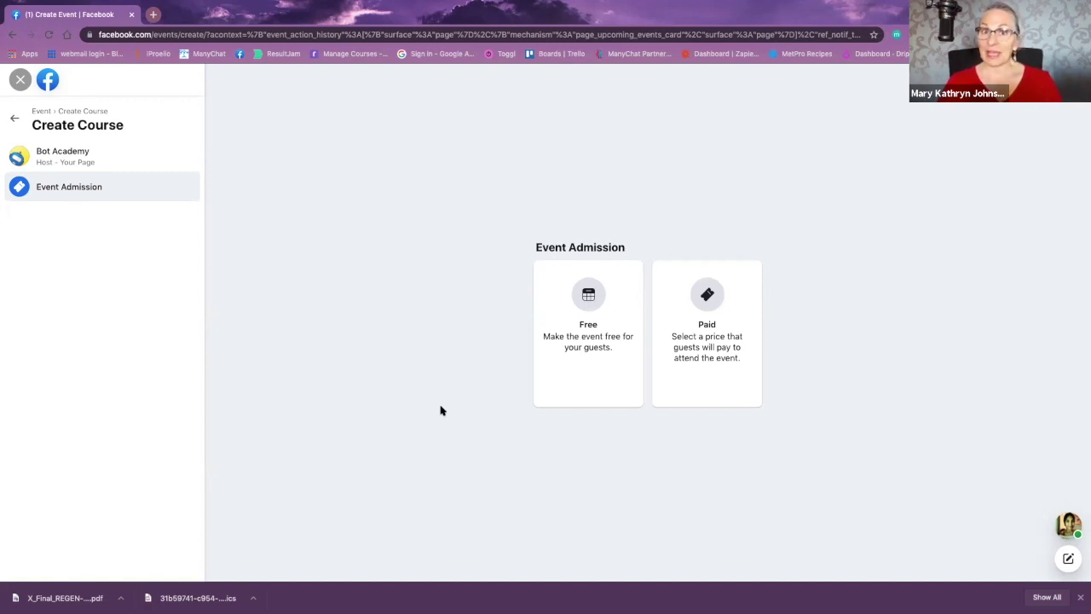
{"action": "left_click", "coordinate": [609, 341]}
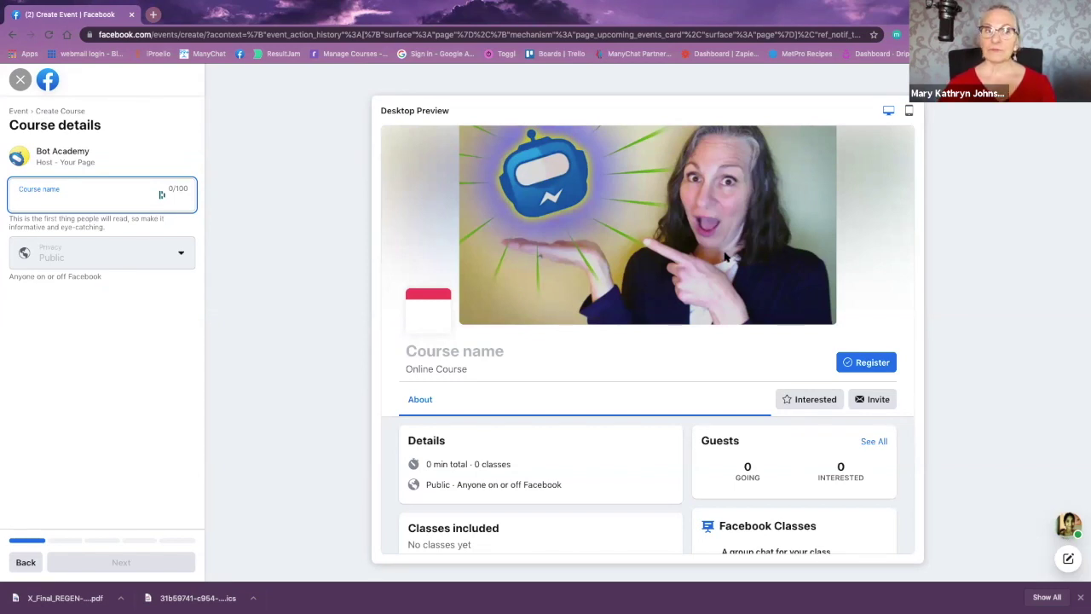
- Name the course "Chat & NFT's: The New Conversational Gamification Agency Model as The Gateway to the Crypto Kingdom" and continue to the additional details
{"action": "right_click", "coordinate": [18, 201]}
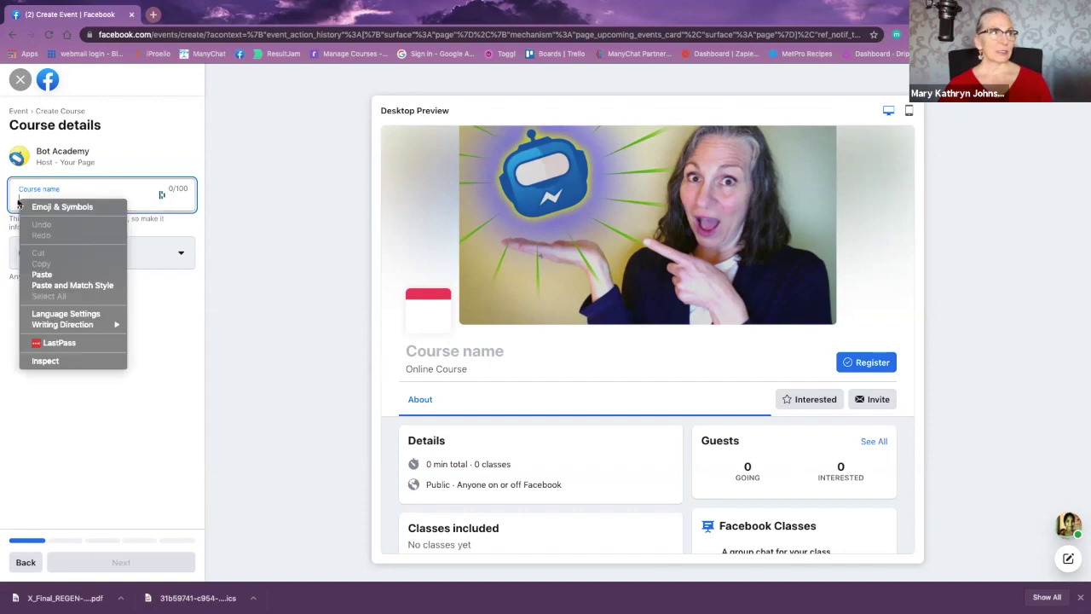
{"action": "left_click", "coordinate": [38, 276]}
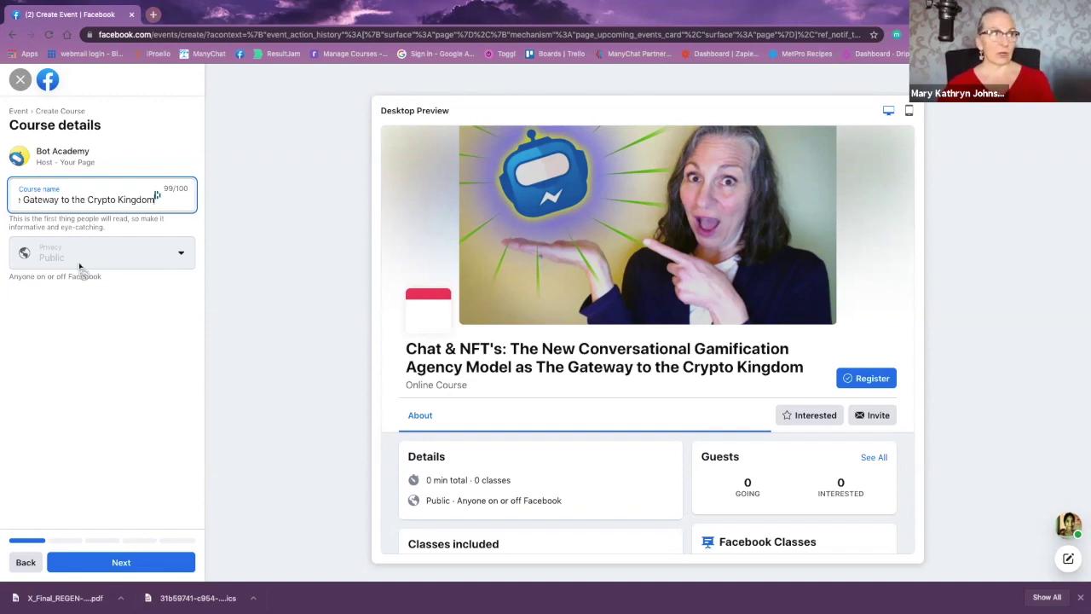
{"action": "left_click", "coordinate": [115, 260]}
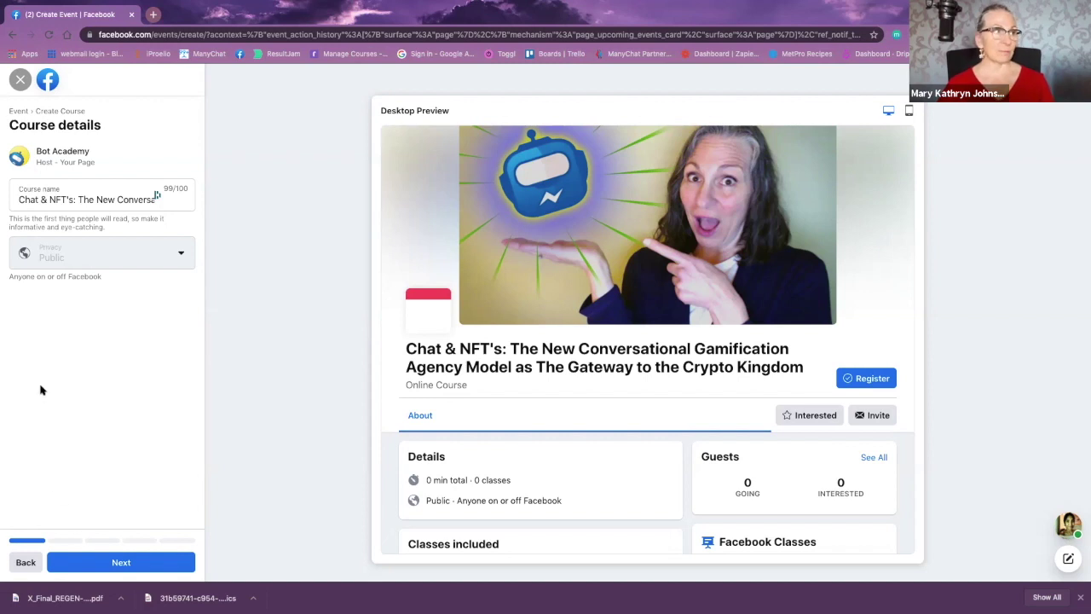
{"action": "left_click", "coordinate": [112, 566]}
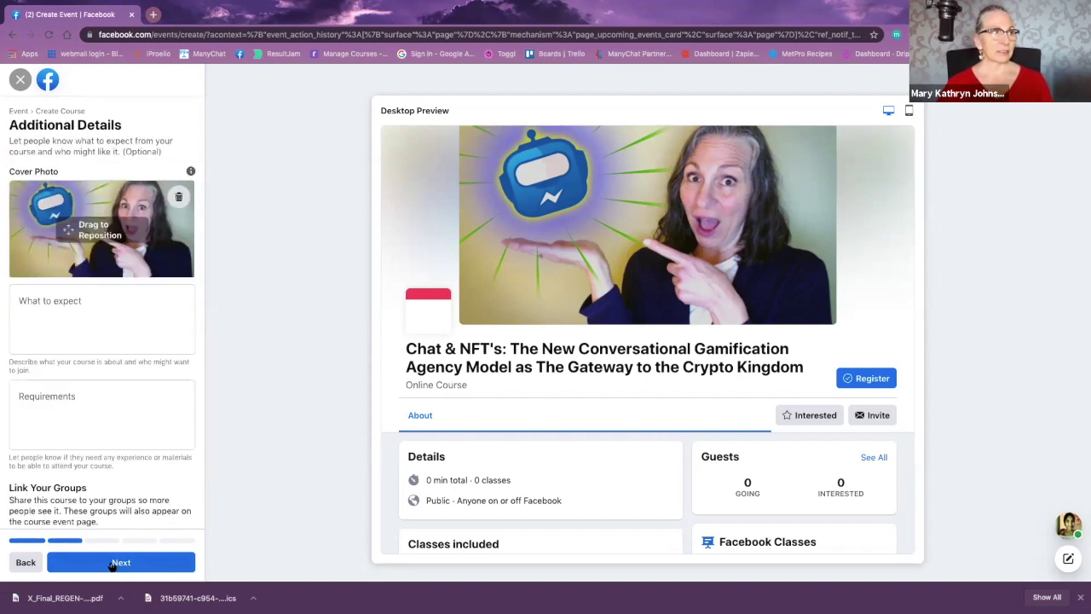
- Describe what to expect as "When you join this training you can expect to learn:" followed by A, B and C on separate lines
{"action": "scroll", "coordinate": [604, 476], "scroll_direction": "down", "scroll_amount": 1}
{"action": "scroll", "coordinate": [605, 475], "scroll_direction": "down", "scroll_amount": 2}
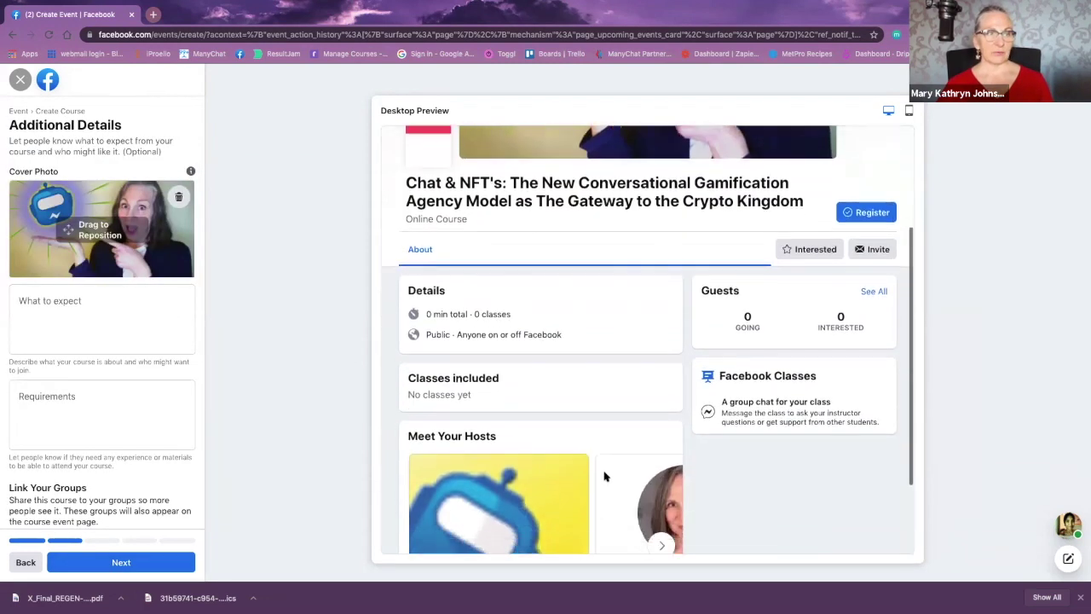
{"action": "scroll", "coordinate": [604, 475], "scroll_direction": "up", "scroll_amount": 3}
{"action": "left_click", "coordinate": [54, 311]}
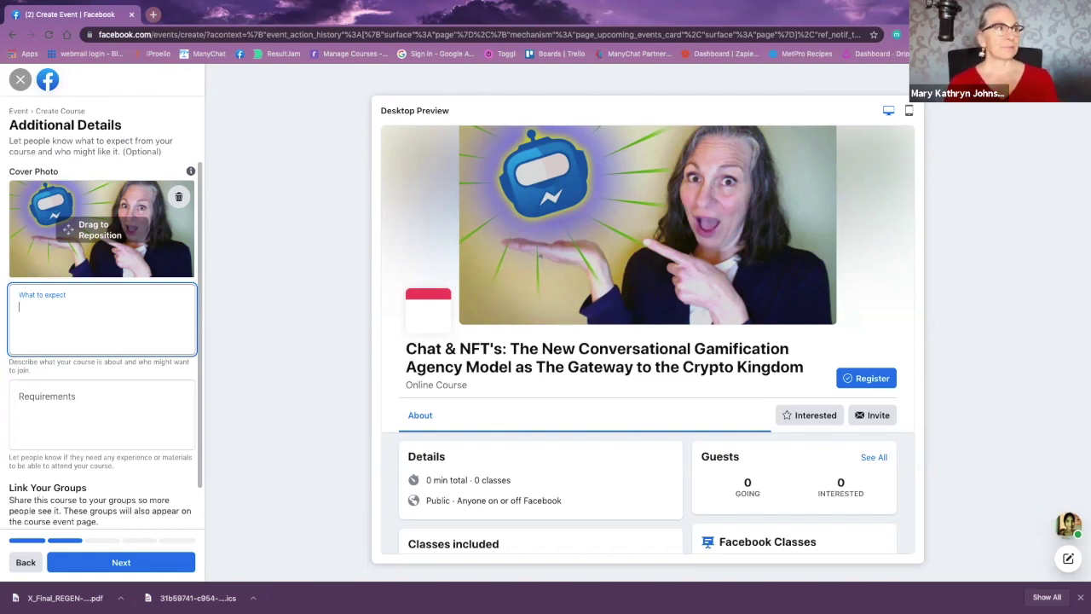
{"action": "type", "text": "When you join this t"}
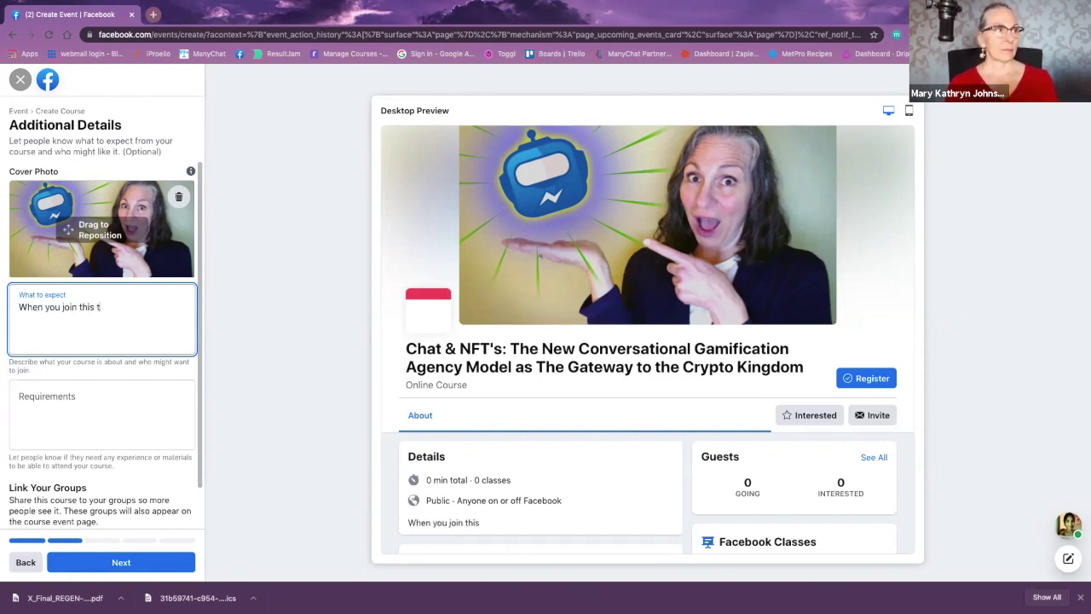
{"action": "type", "text": "raining you can"}
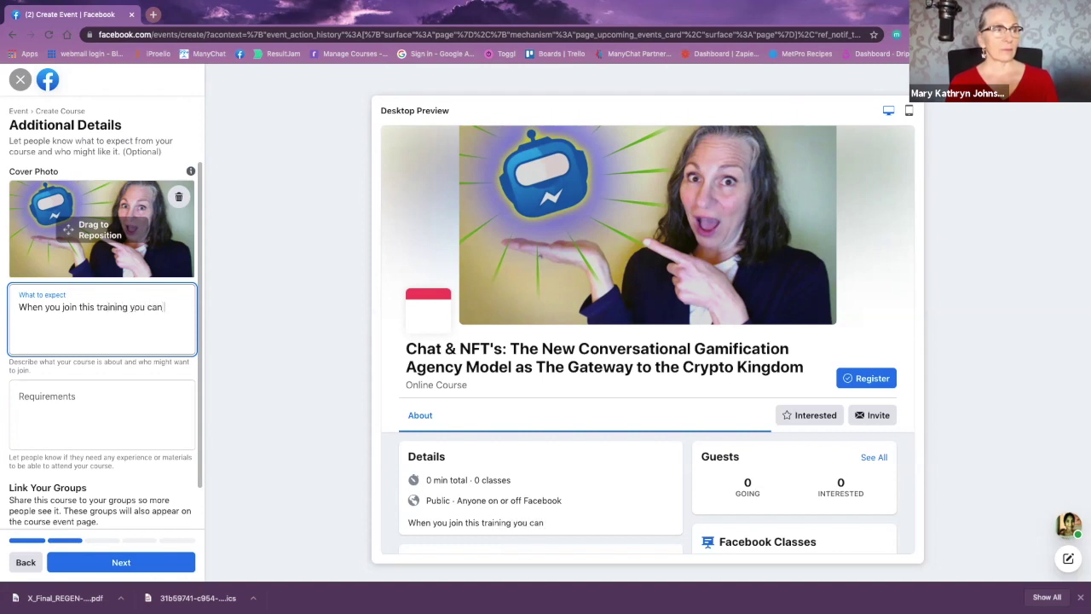
{"action": "type", "text": " expect to lea"}
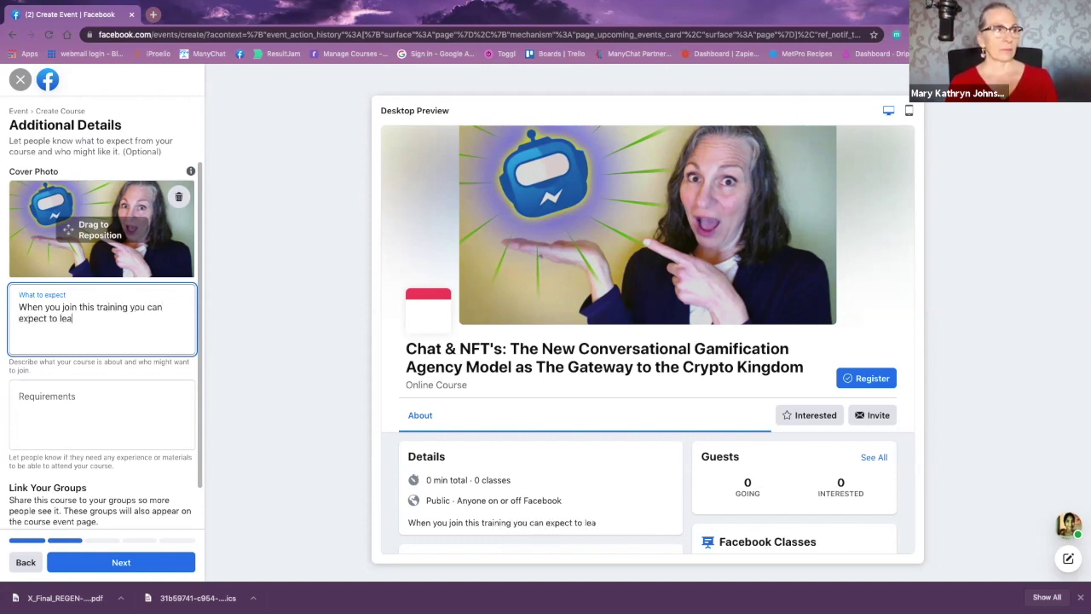
{"action": "type", "text": "rn:"}
{"action": "key", "text": "Return"}
{"action": "type", "text": "A"}
{"action": "key", "text": "Return"}
{"action": "type", "text": "B"}
{"action": "key", "text": "Return"}
{"action": "type", "text": "C"}
- Enter the course requirements as "The requirements for getting the most out of this course are a basic knowledge of marketing and automation, like email."
{"action": "left_click", "coordinate": [72, 410]}
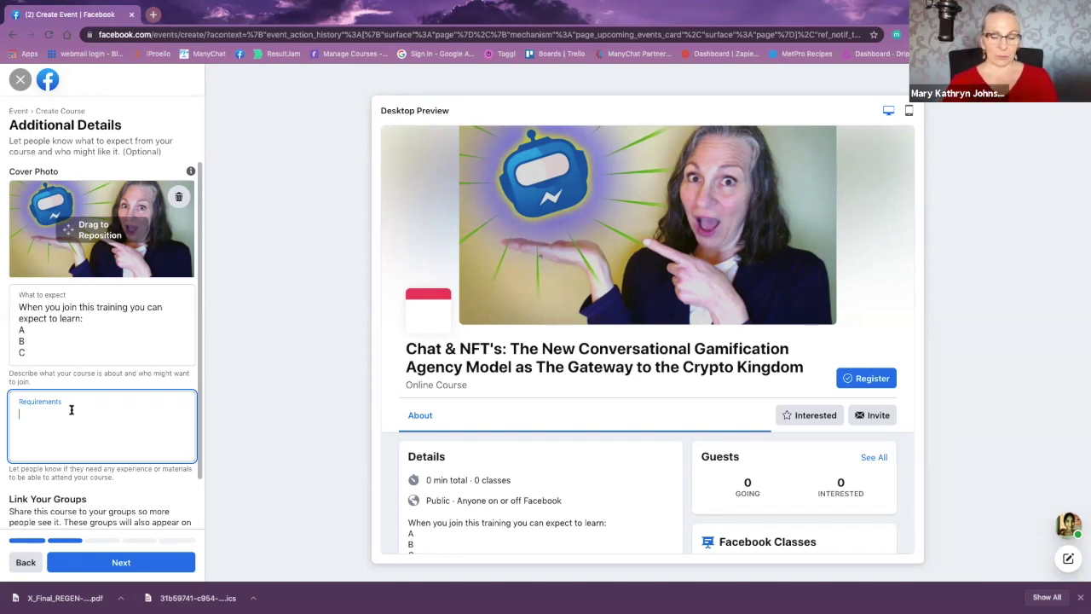
{"action": "type", "text": "The requiremen"}
{"action": "type", "text": "ts for t"}
{"action": "type", "text": "etting hte mo"}
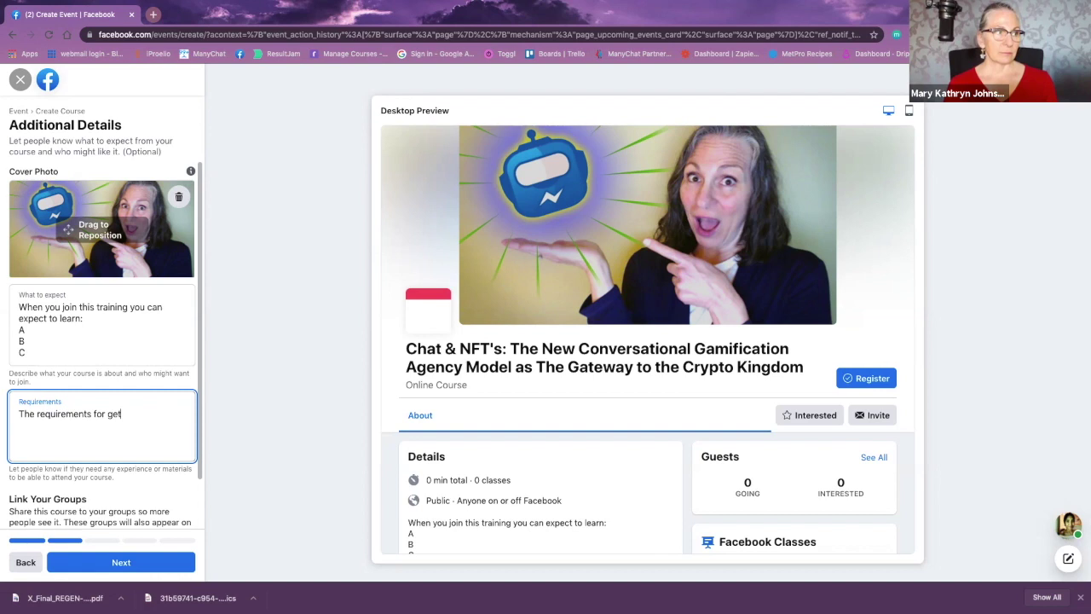
{"action": "key", "text": "BackSpace"}
{"action": "key", "text": "BackSpace"}
{"action": "key", "text": "BackSpace"}
{"action": "key", "text": "BackSpace"}
{"action": "key", "text": "BackSpace"}
{"action": "key", "text": "BackSpace"}
{"action": "type", "text": "the most out of"}
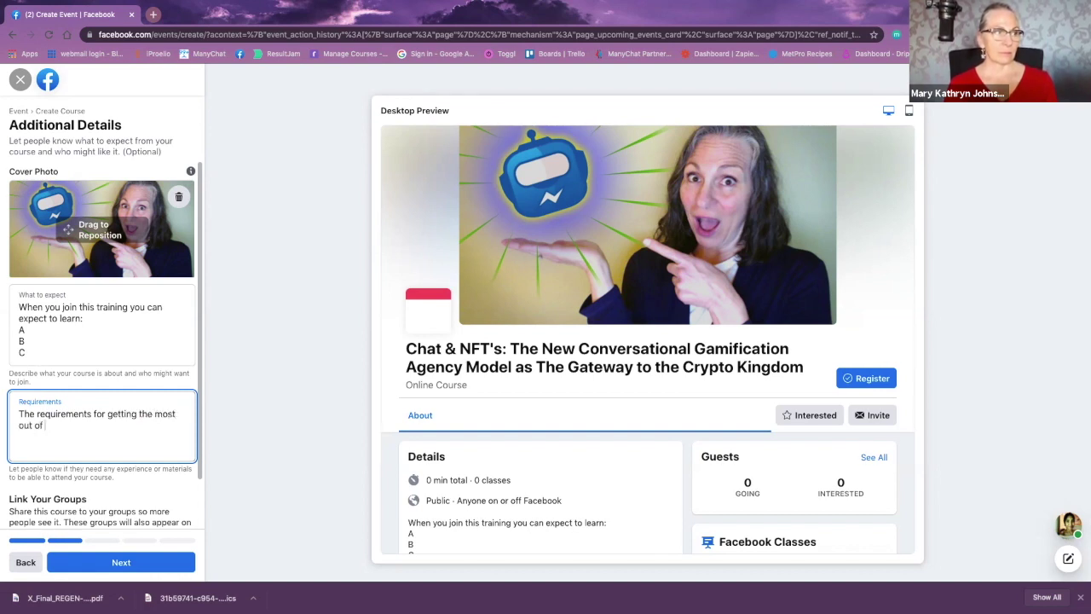
{"action": "type", "text": " this course are "}
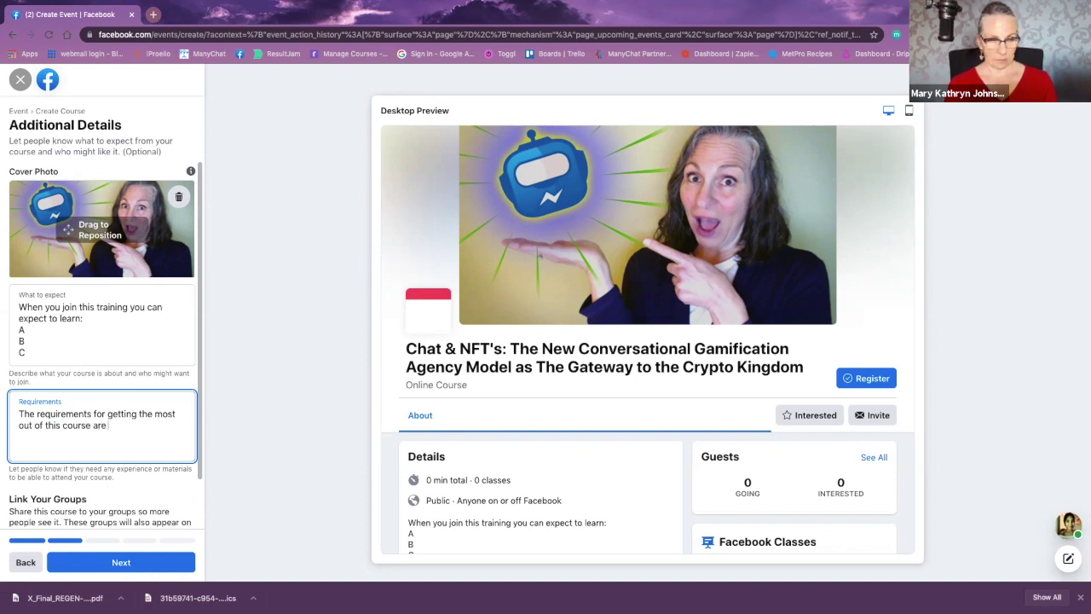
{"action": "type", "text": "a b"}
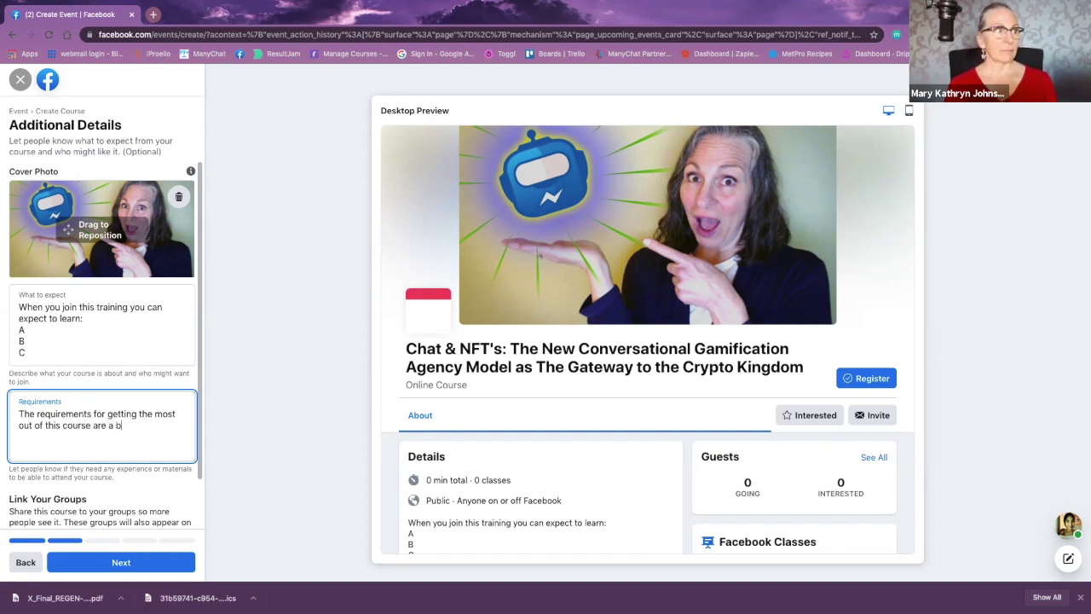
{"action": "type", "text": "asic knowledge"}
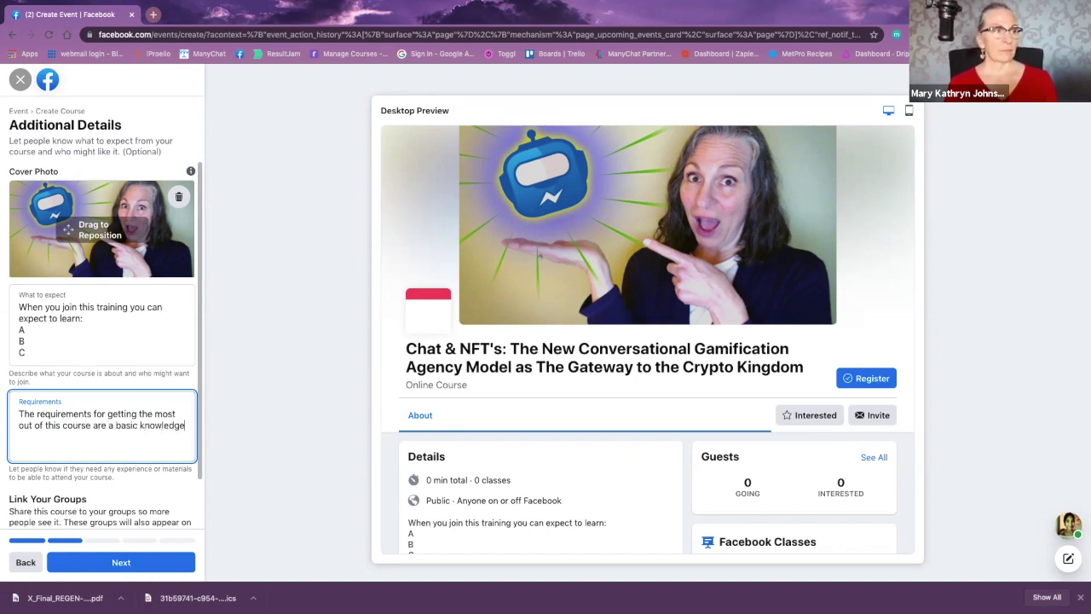
{"action": "type", "text": " of marketing and "}
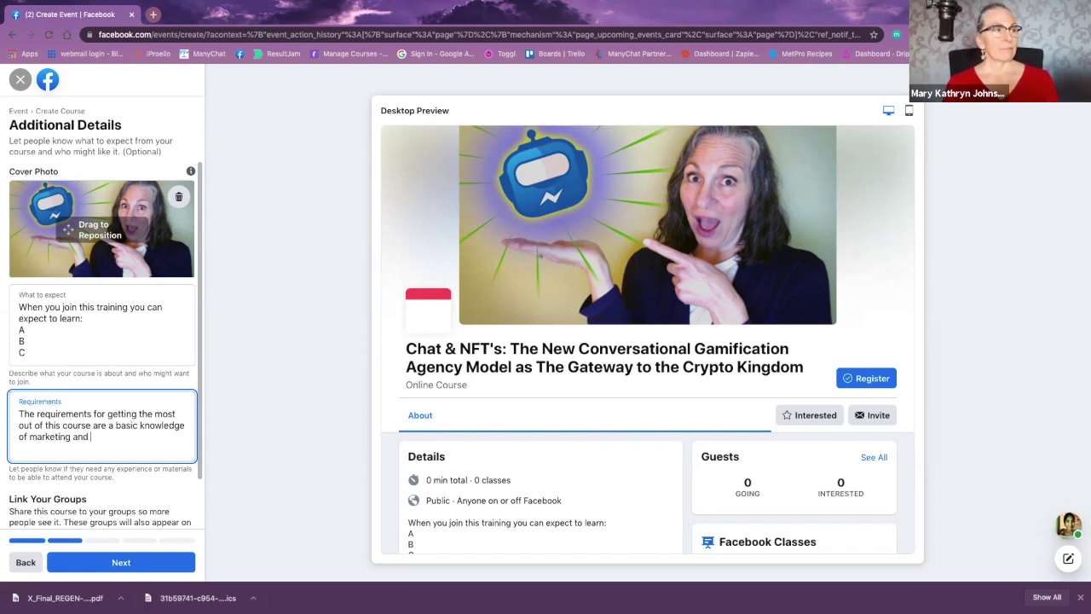
{"action": "type", "text": "automation, like email"}
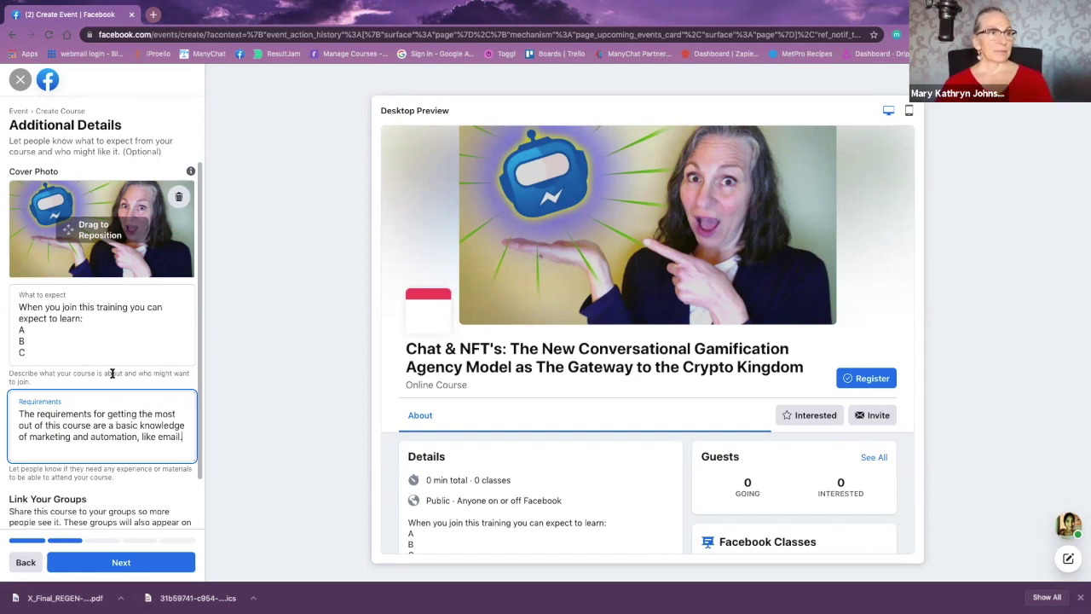
- Link the course to the Bot Academy: Conversational Design & Marketing group and continue to how students will join
{"action": "scroll", "coordinate": [110, 367], "scroll_direction": "down", "scroll_amount": 1}
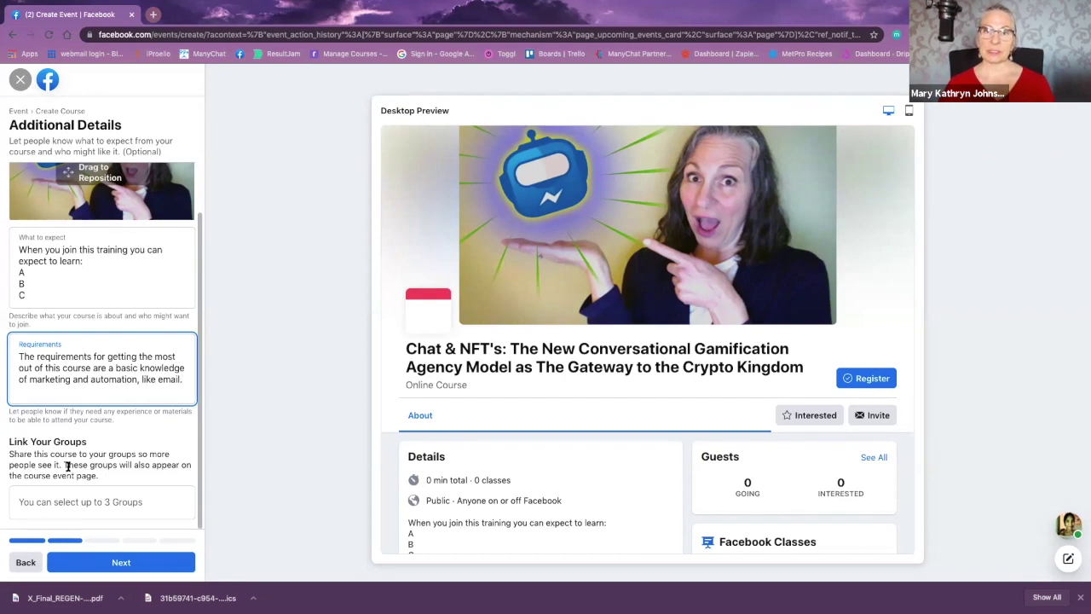
{"action": "left_click", "coordinate": [52, 503]}
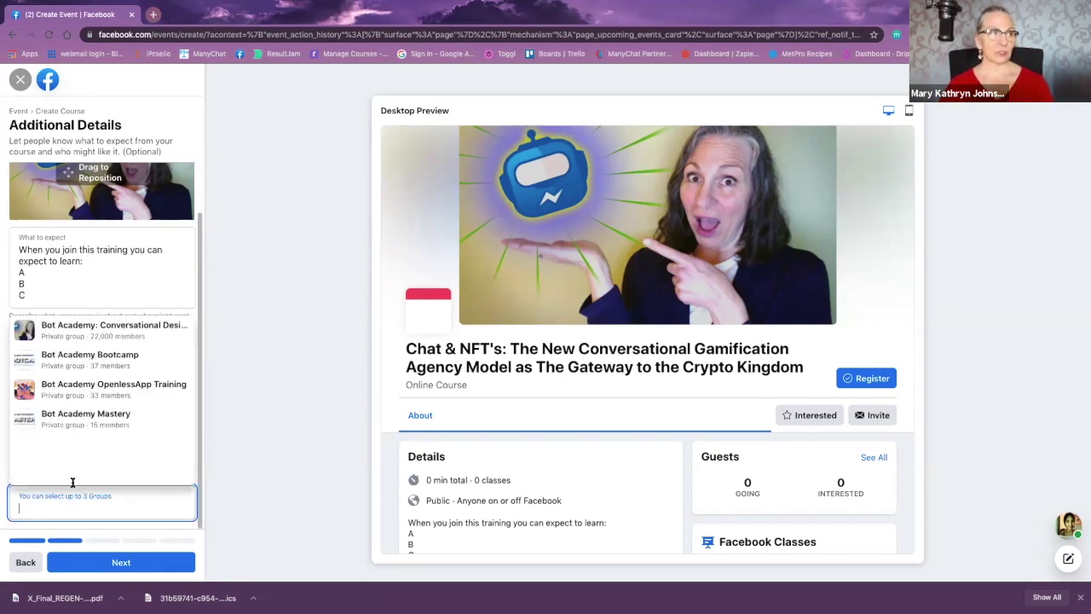
{"action": "left_click", "coordinate": [38, 333]}
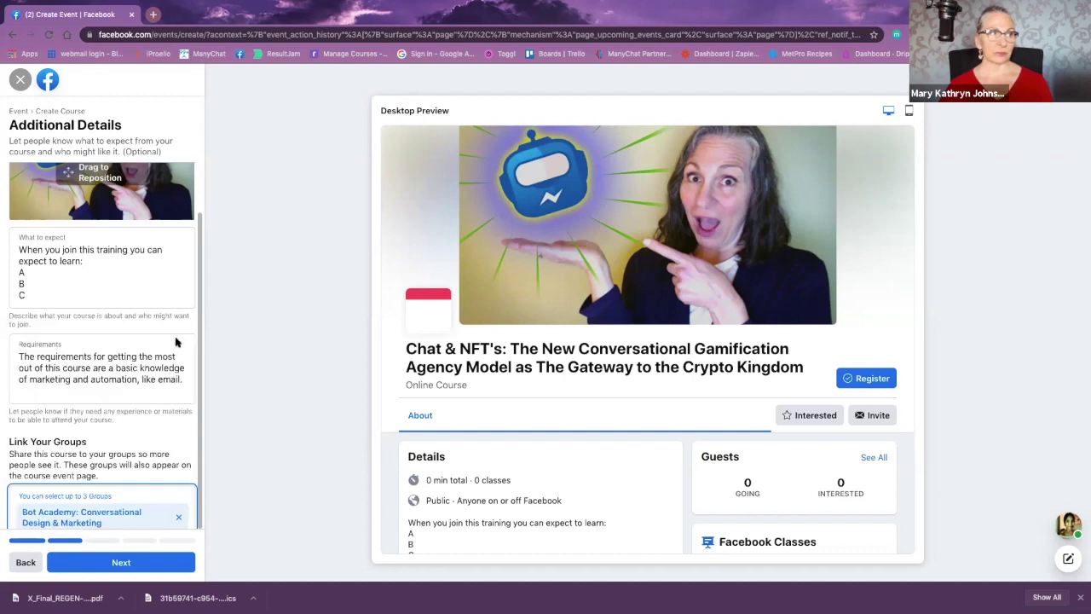
{"action": "scroll", "coordinate": [73, 493], "scroll_direction": "down", "scroll_amount": 1}
{"action": "left_click", "coordinate": [117, 566]}
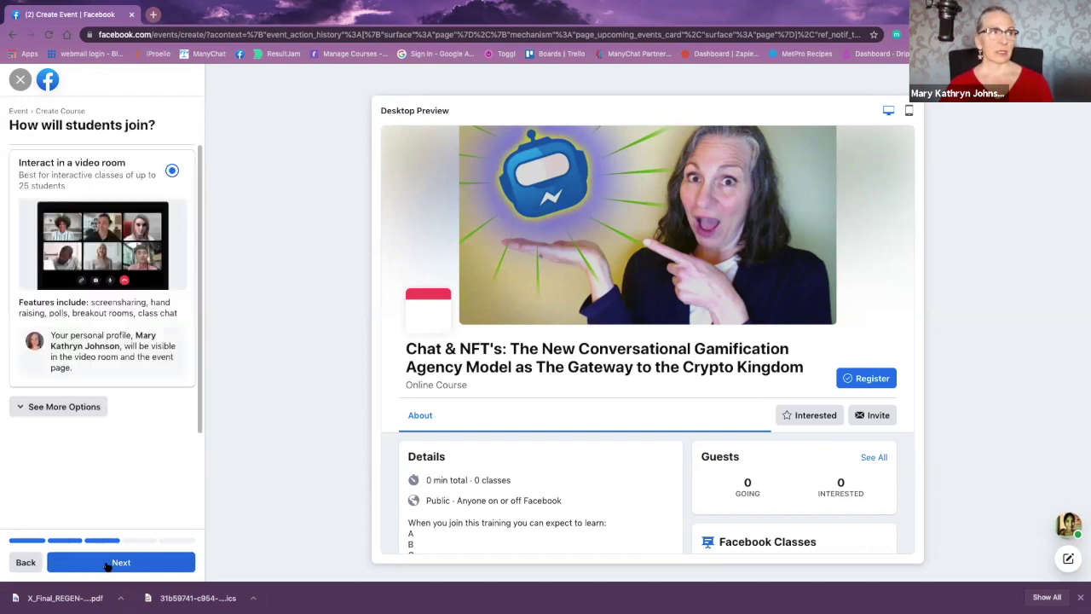
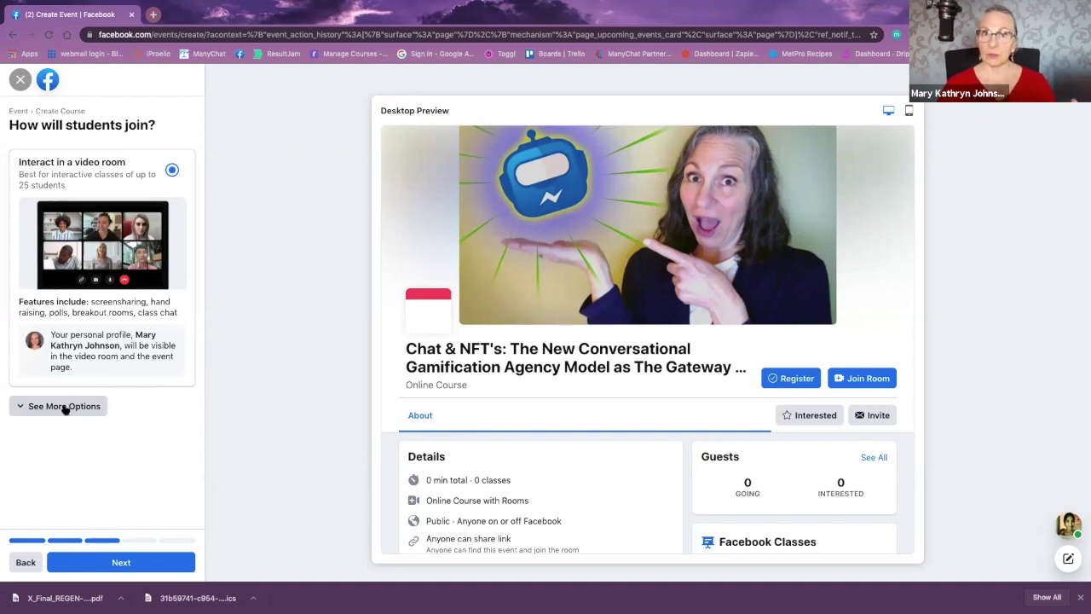
{"action": "left_click", "coordinate": [64, 408]}
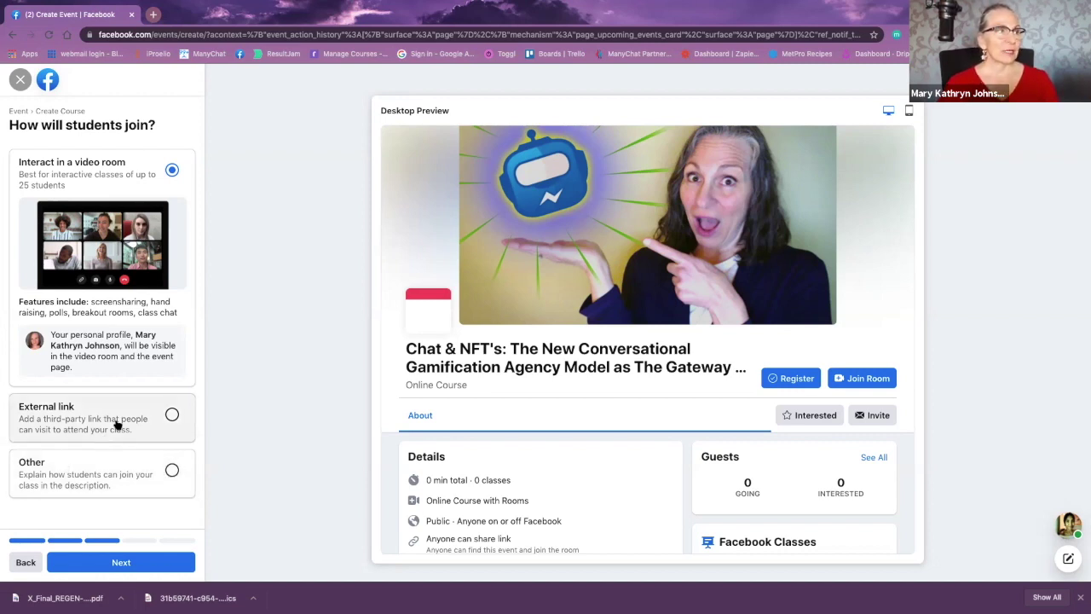
{"action": "left_click", "coordinate": [172, 414]}
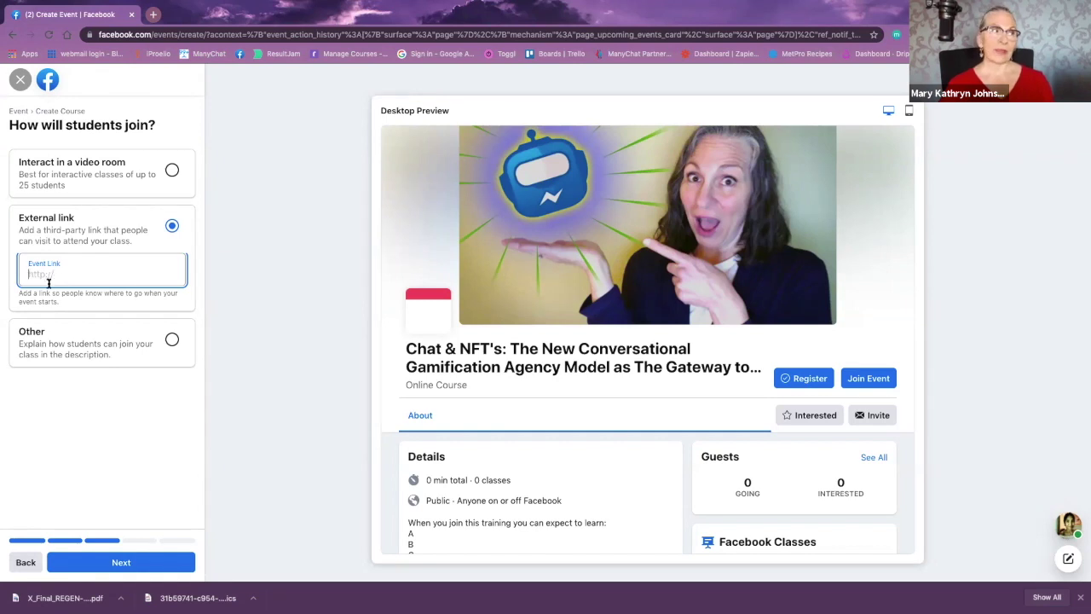
{"action": "left_click", "coordinate": [104, 174]}
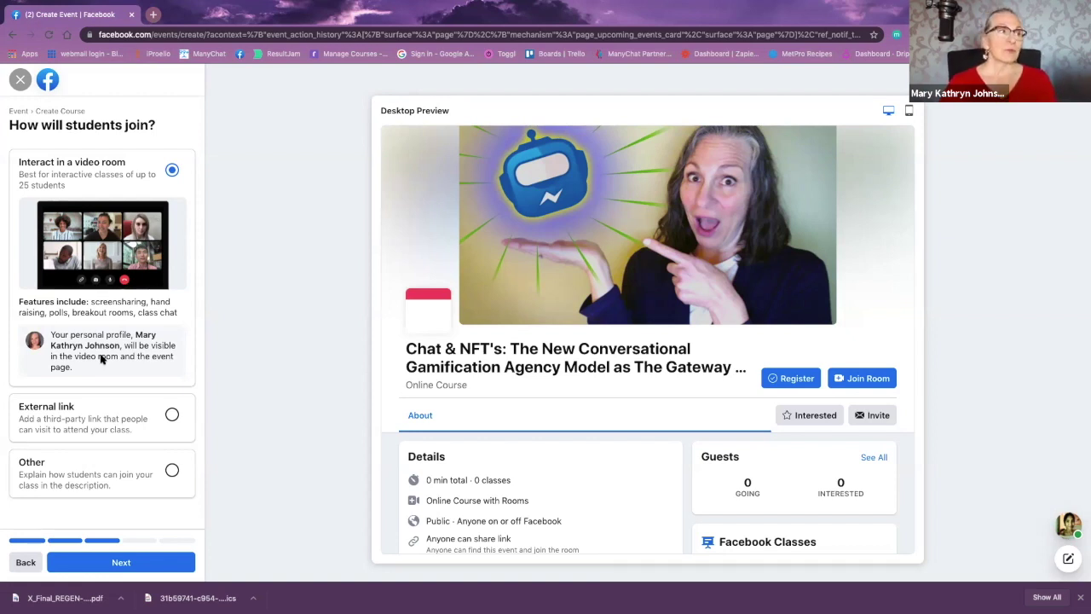
{"action": "left_click", "coordinate": [155, 419]}
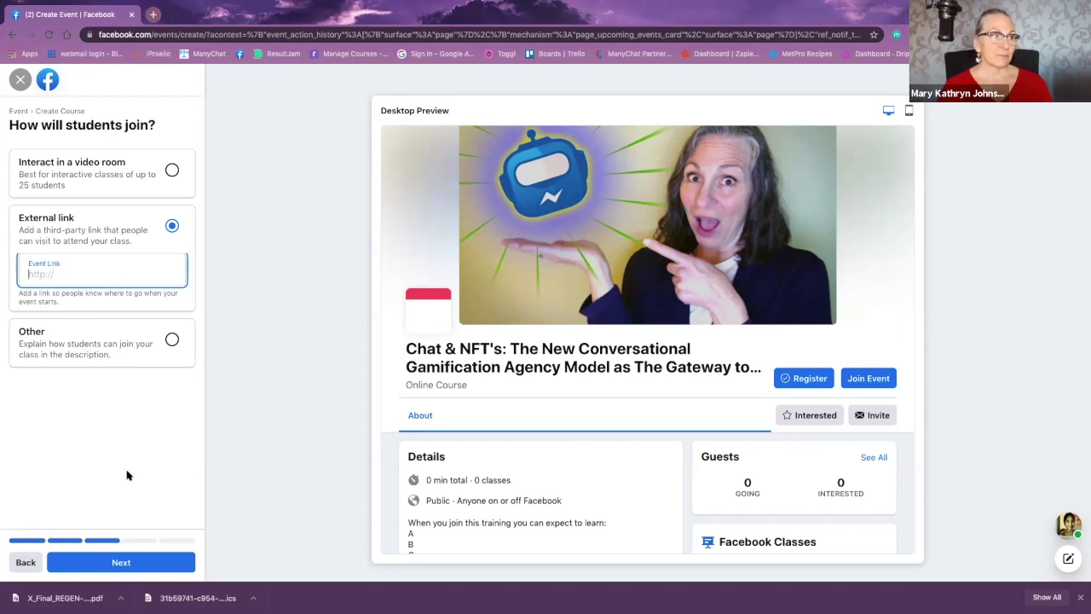
- Choose Interact in a video room as the way students join and continue to adding classes
{"action": "left_click", "coordinate": [106, 171]}
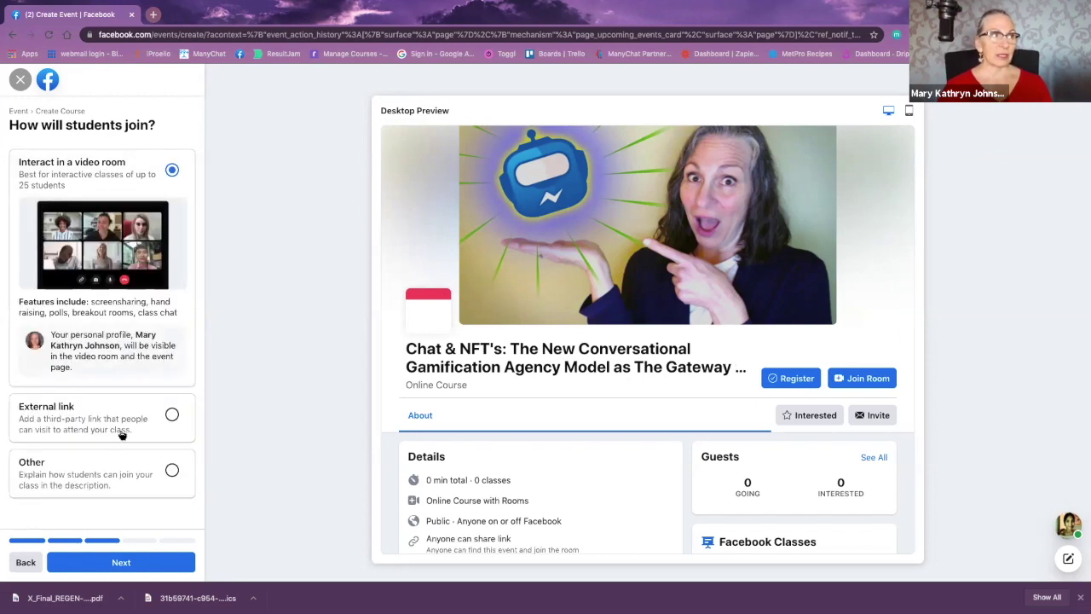
{"action": "left_click", "coordinate": [125, 564]}
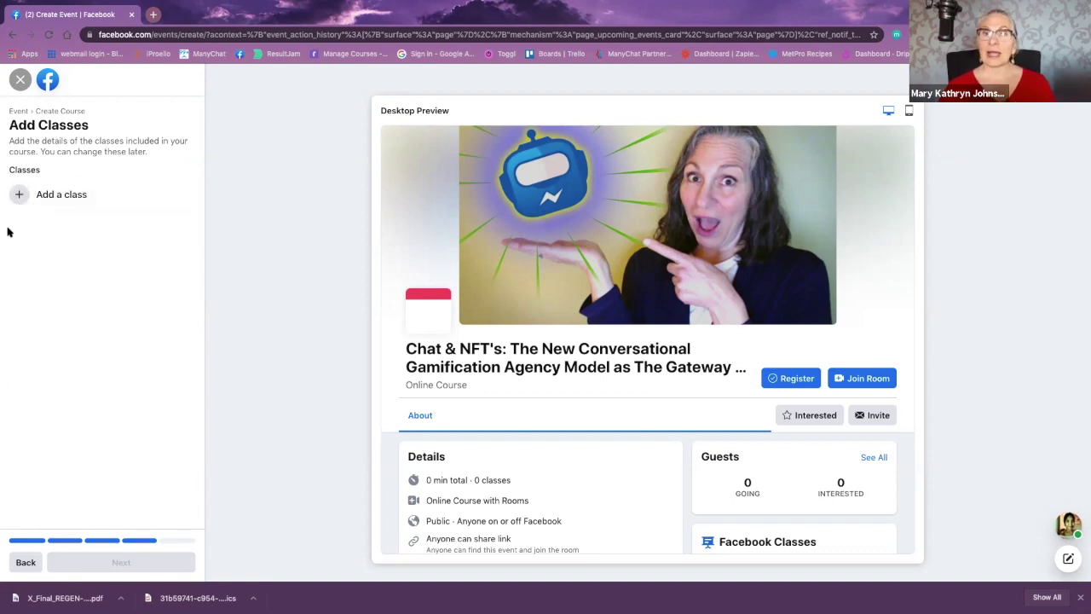
- Start a new class named Challenge Day 1 with a start date of Nov 11, 2021
{"action": "left_click", "coordinate": [17, 192]}
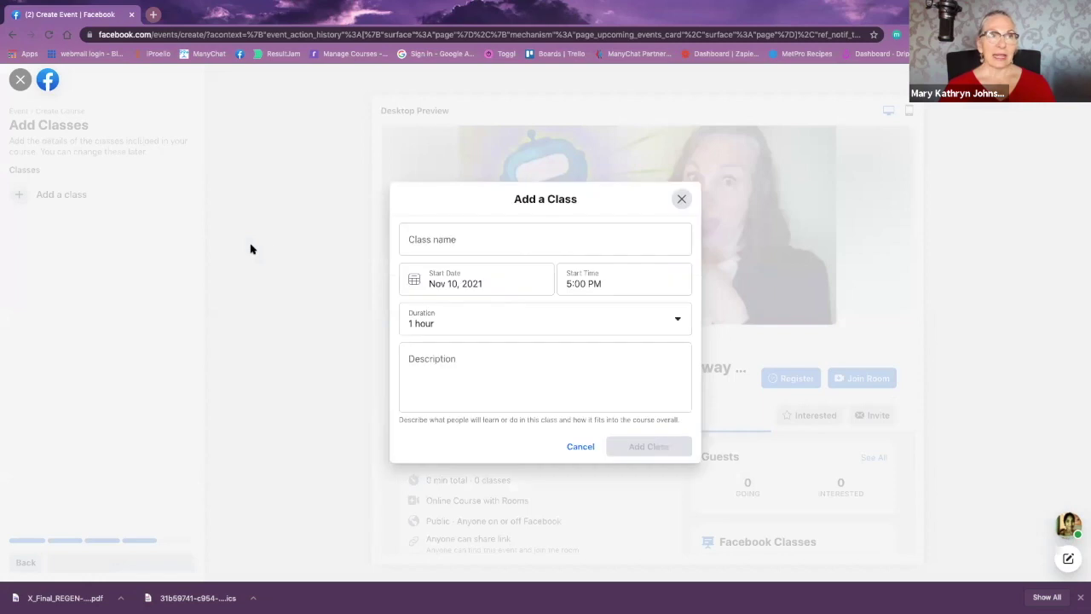
{"action": "left_click", "coordinate": [523, 239]}
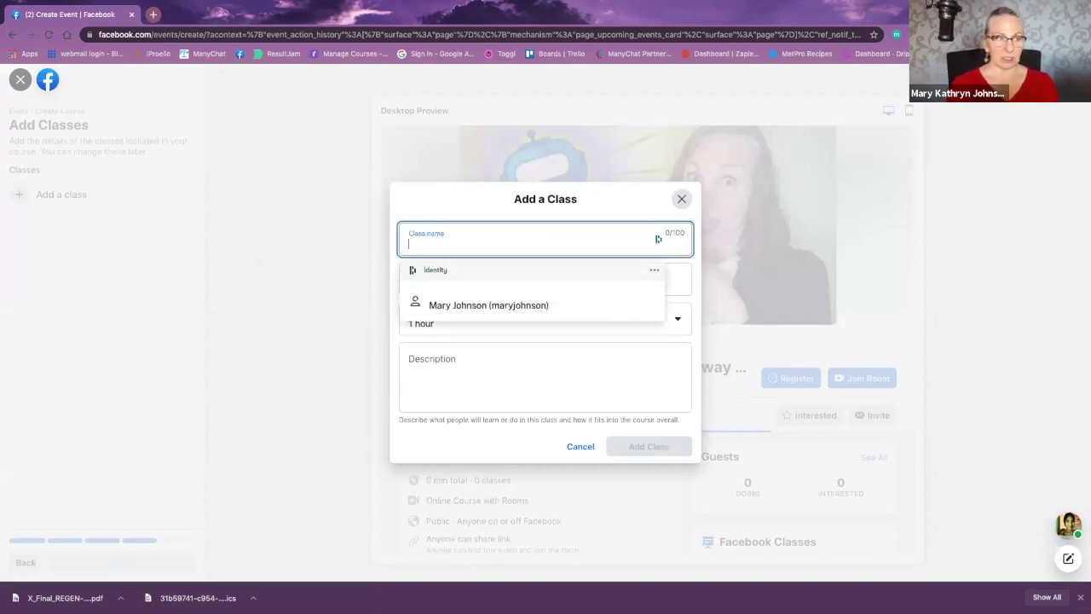
{"action": "type", "text": "Challenge Day 1"}
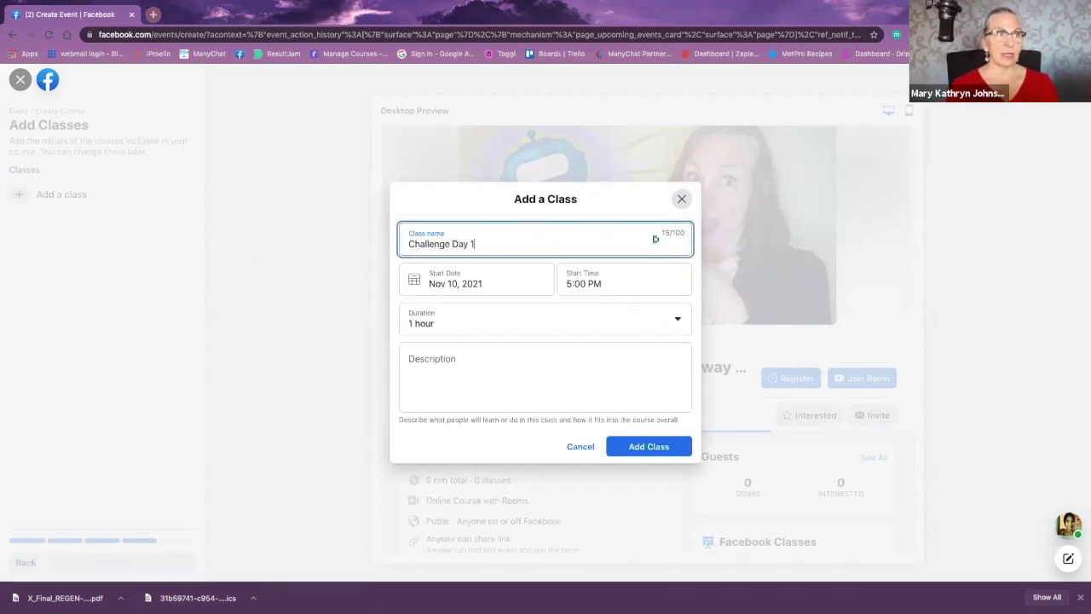
{"action": "left_click", "coordinate": [467, 284]}
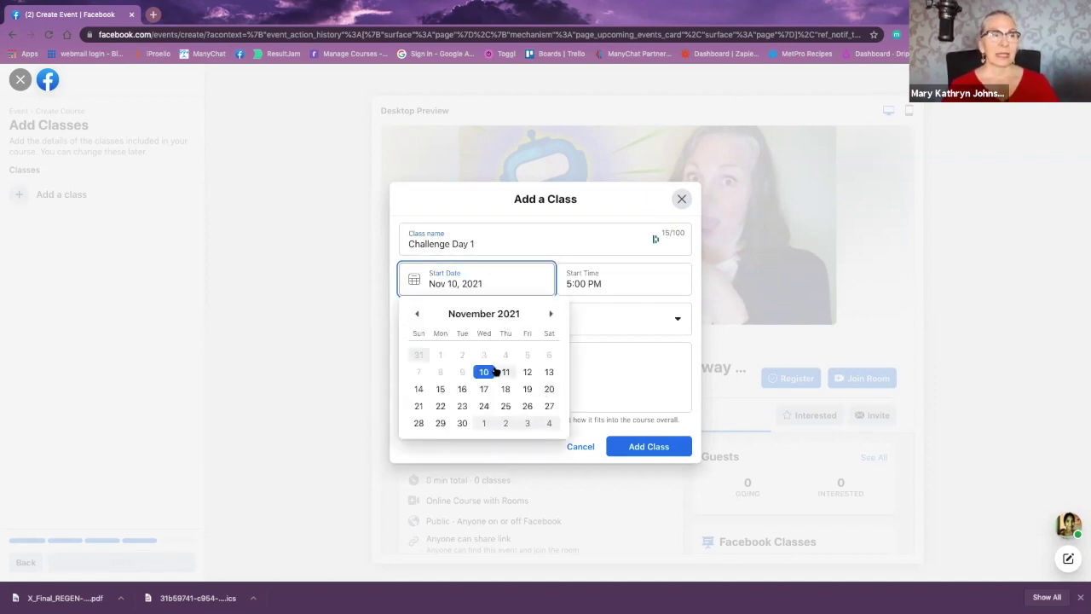
{"action": "left_click", "coordinate": [505, 373]}
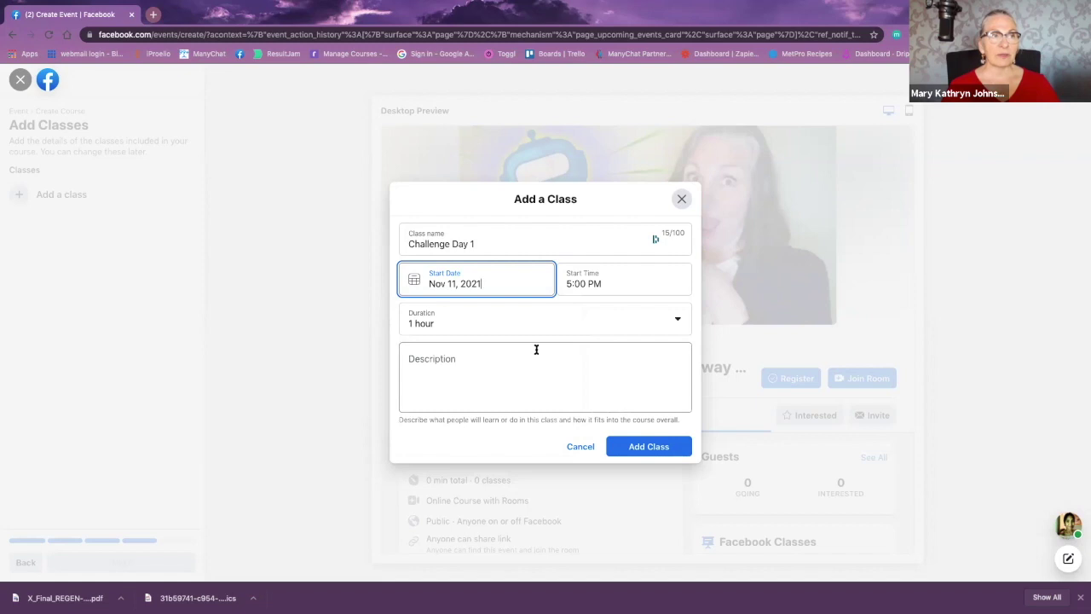
- Set the start time of the Challenge Day 1 class to 12:00 PM
{"action": "left_click", "coordinate": [597, 281]}
{"action": "scroll", "coordinate": [599, 351], "scroll_direction": "down", "scroll_amount": 5}
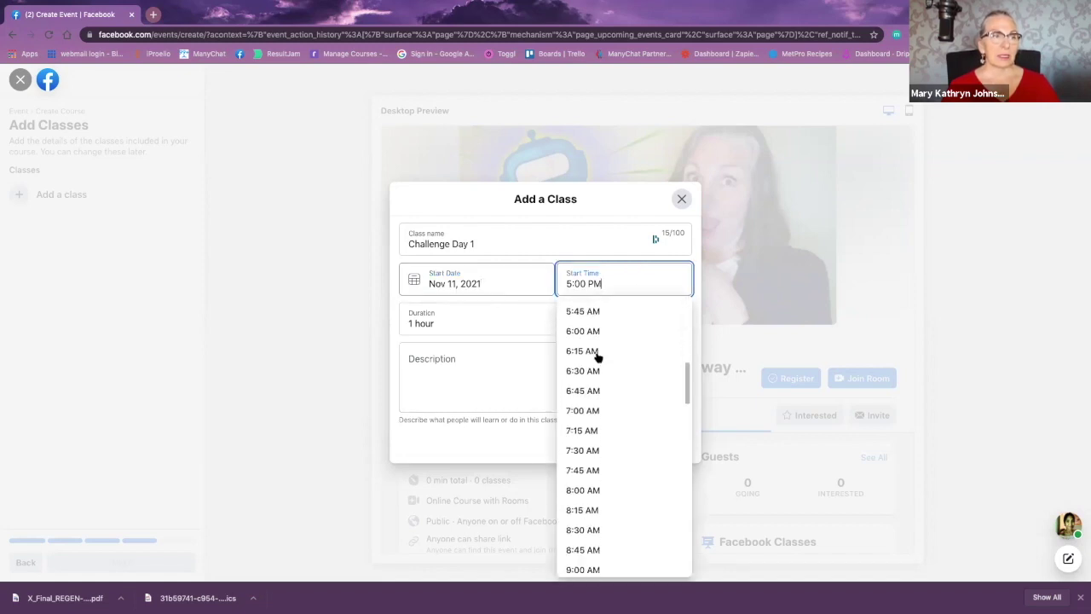
{"action": "scroll", "coordinate": [598, 356], "scroll_direction": "down", "scroll_amount": 3}
{"action": "scroll", "coordinate": [597, 358], "scroll_direction": "down", "scroll_amount": 4}
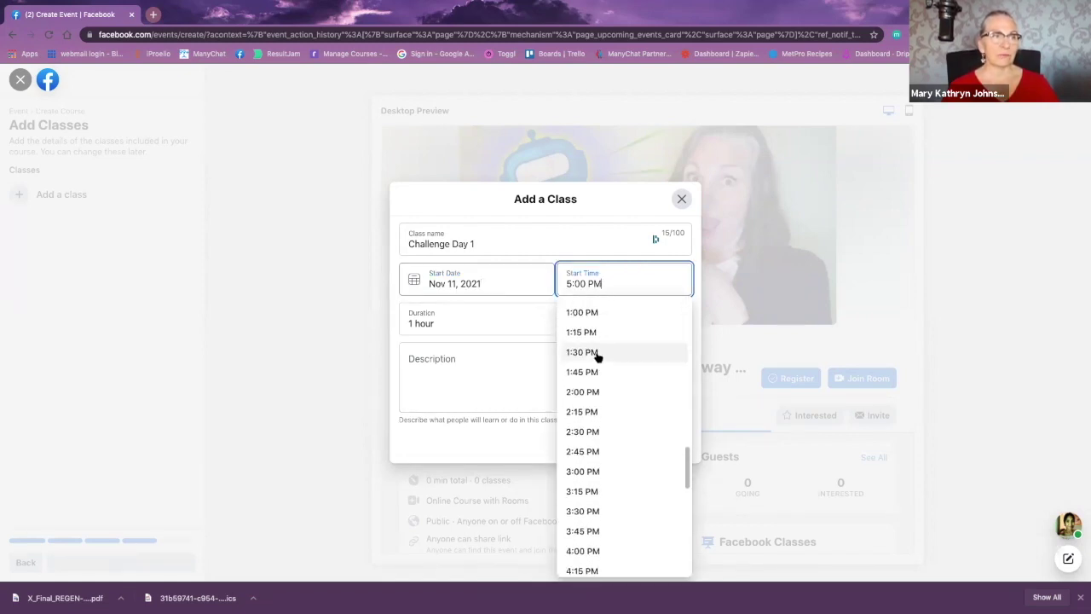
{"action": "scroll", "coordinate": [597, 360], "scroll_direction": "up", "scroll_amount": 1}
{"action": "left_click", "coordinate": [590, 333]}
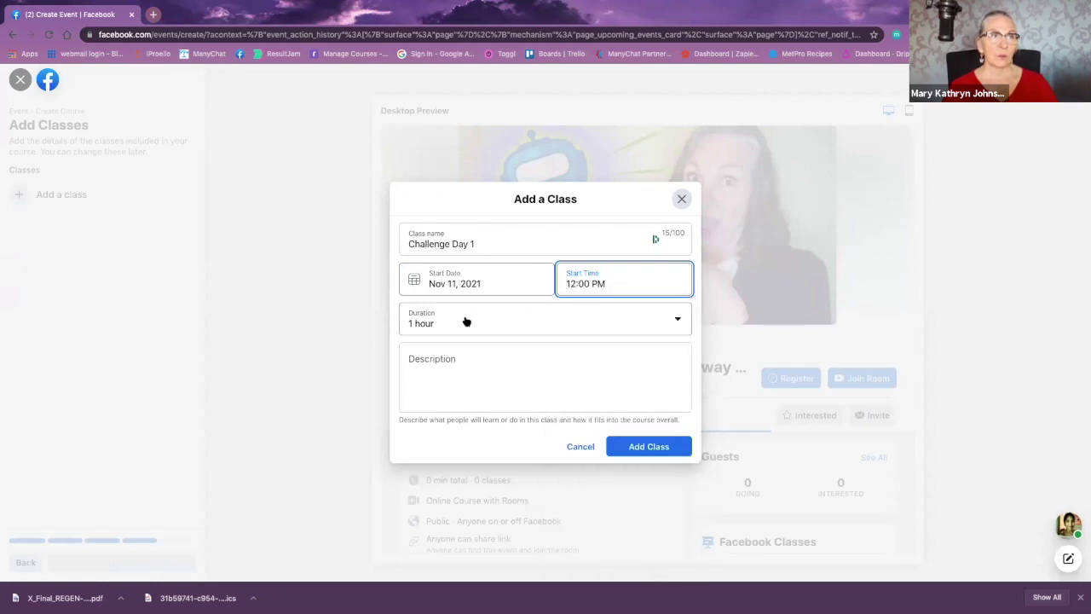
- Describe the class as "Challenge material for day 1" and add it to the course
{"action": "left_click", "coordinate": [426, 372]}
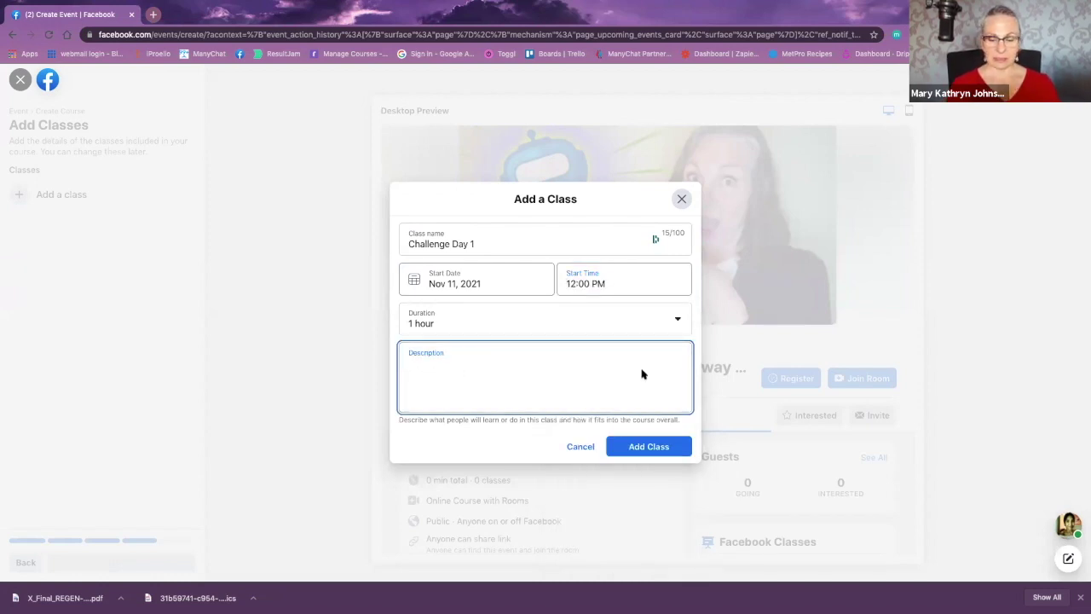
{"action": "type", "text": "Challenge mate"}
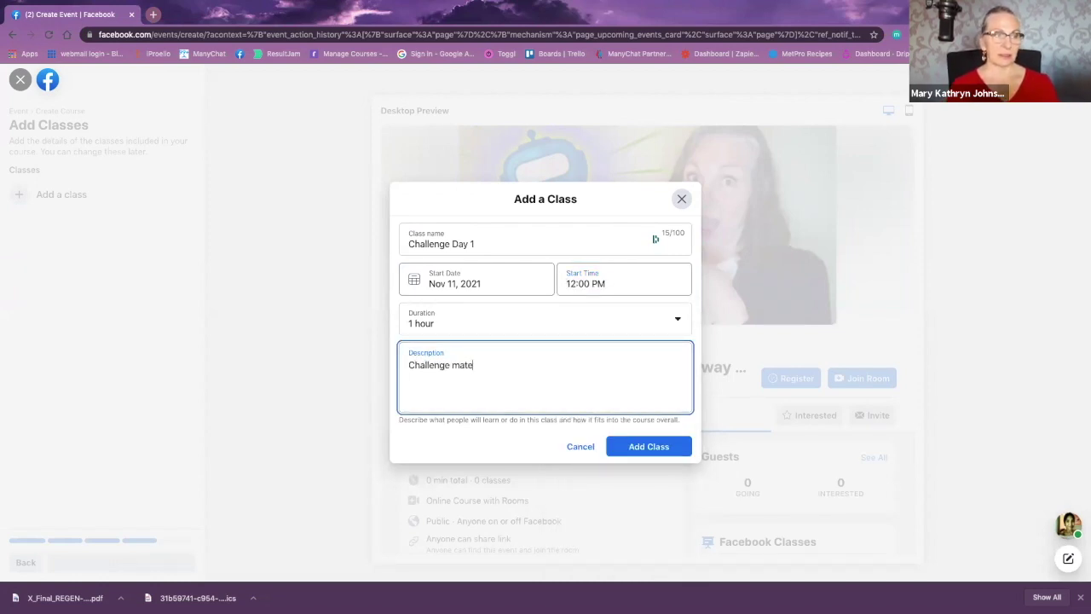
{"action": "type", "text": "rial for day 1"}
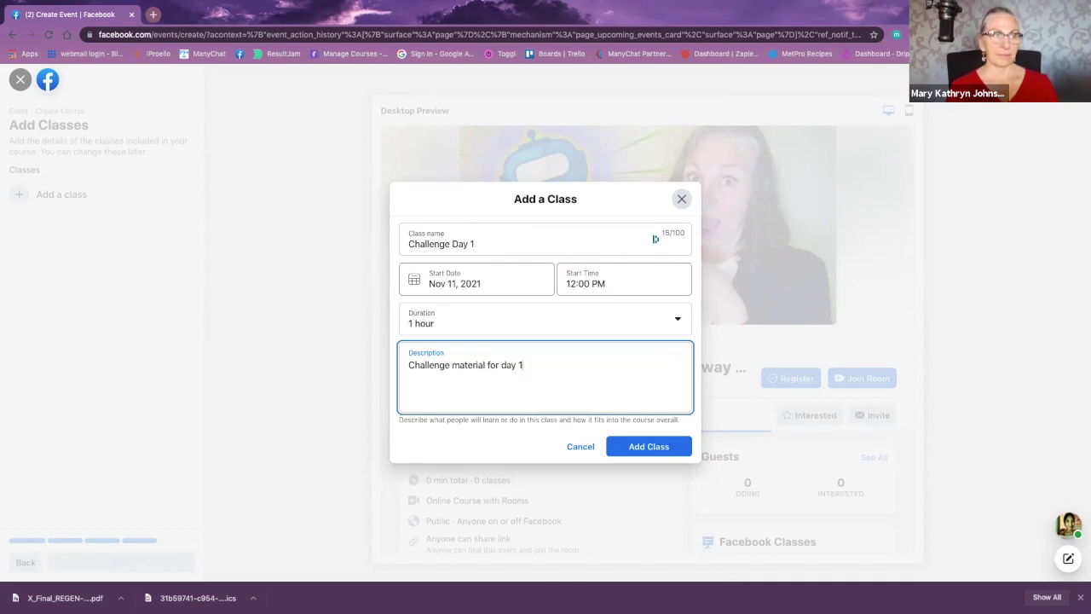
{"action": "left_click", "coordinate": [659, 445]}
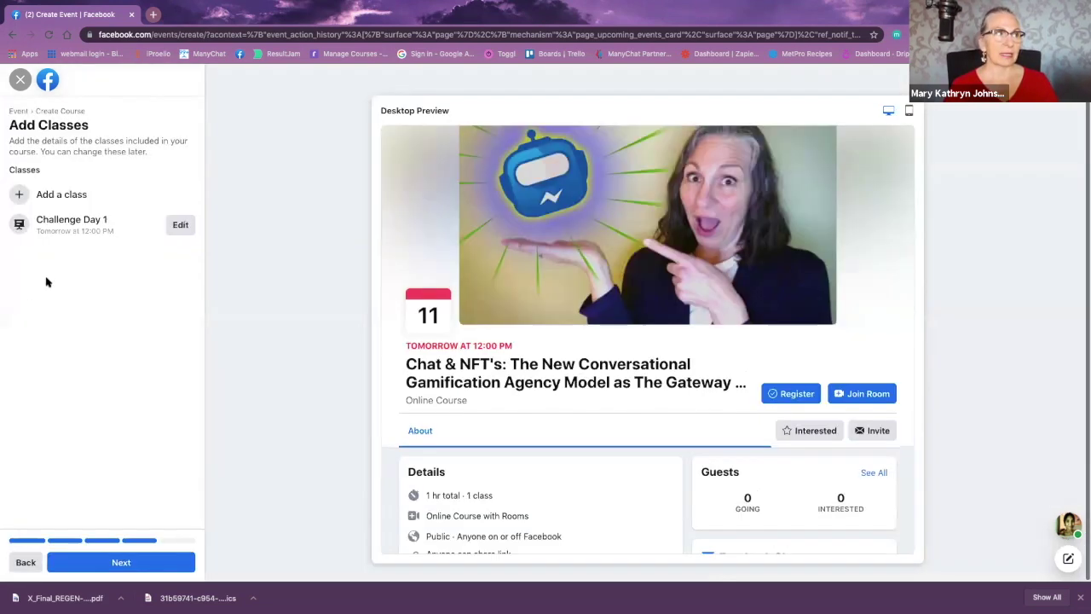
- Add a second class named Day 2 to the course, using the suggested schedule
{"action": "left_click", "coordinate": [59, 195]}
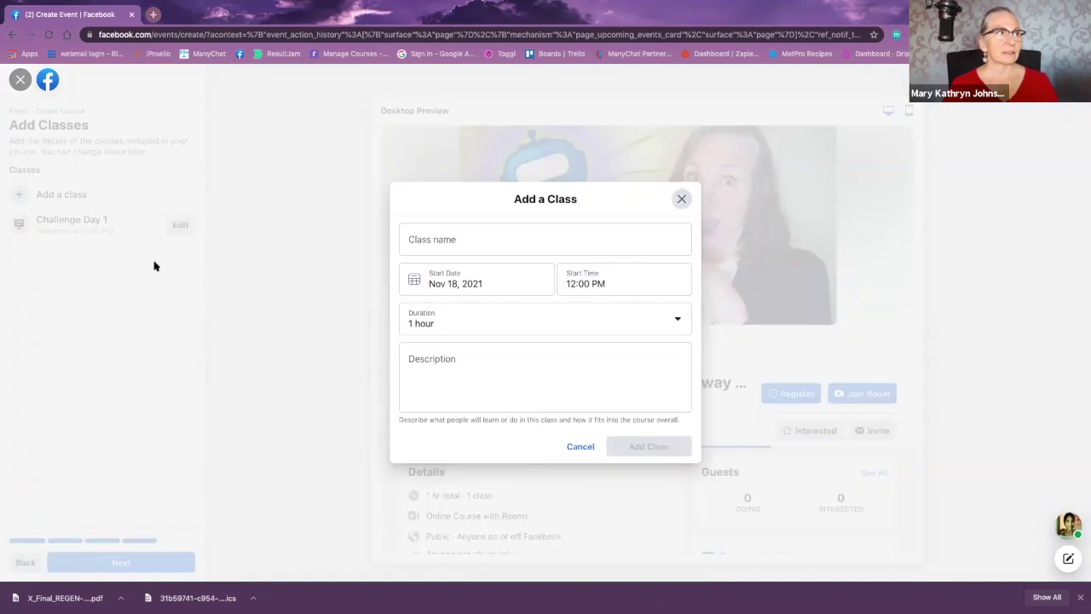
{"action": "left_click", "coordinate": [477, 236]}
{"action": "type", "text": "Day "}
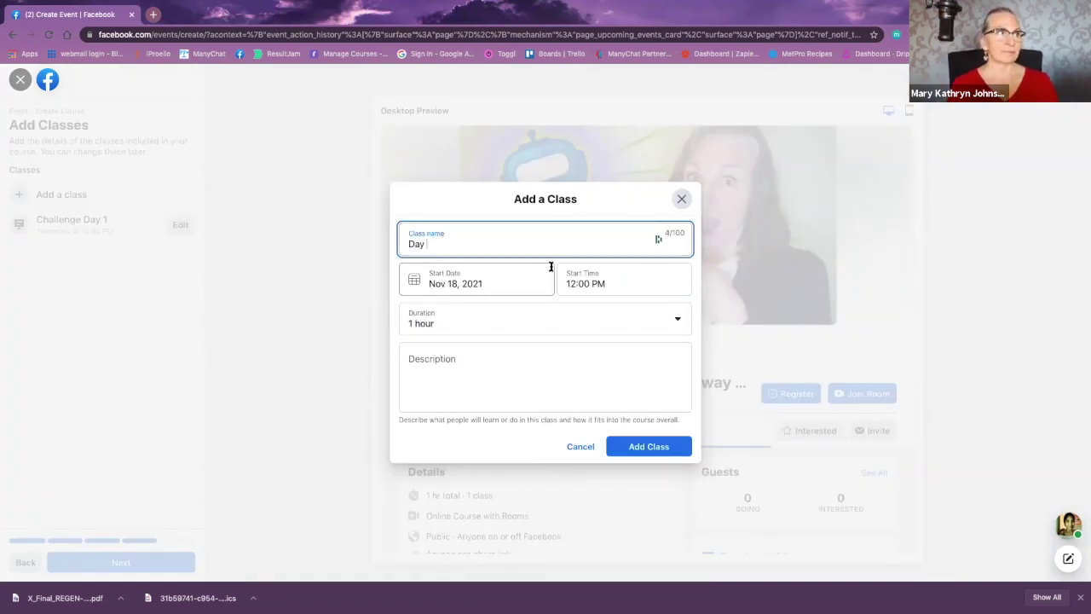
{"action": "type", "text": "2"}
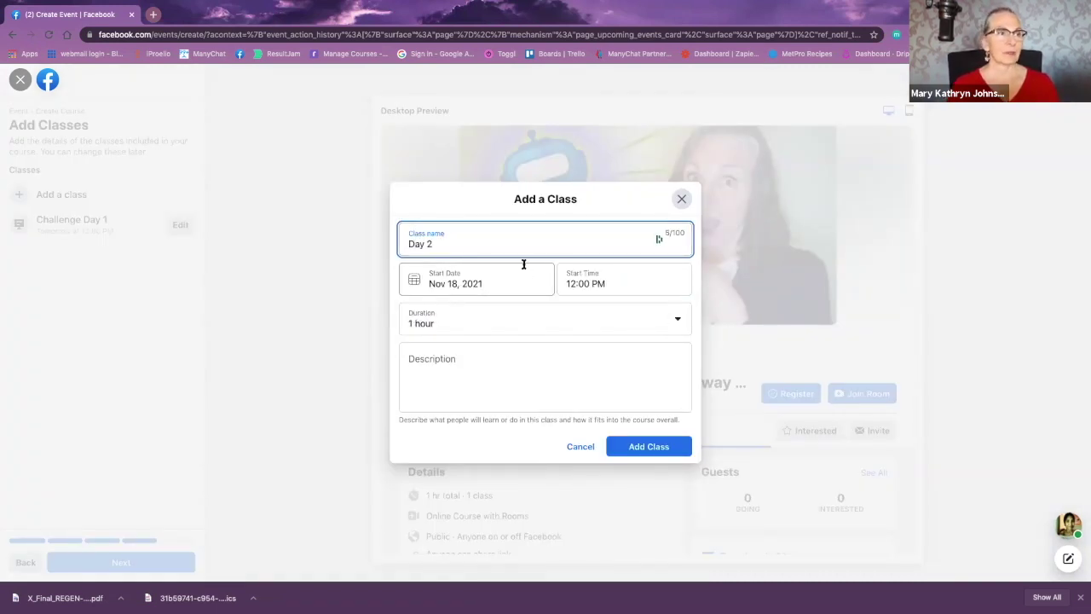
{"action": "left_click", "coordinate": [659, 452]}
- Add a third class named Day 3 to the course, using the suggested schedule
{"action": "left_click", "coordinate": [61, 195]}
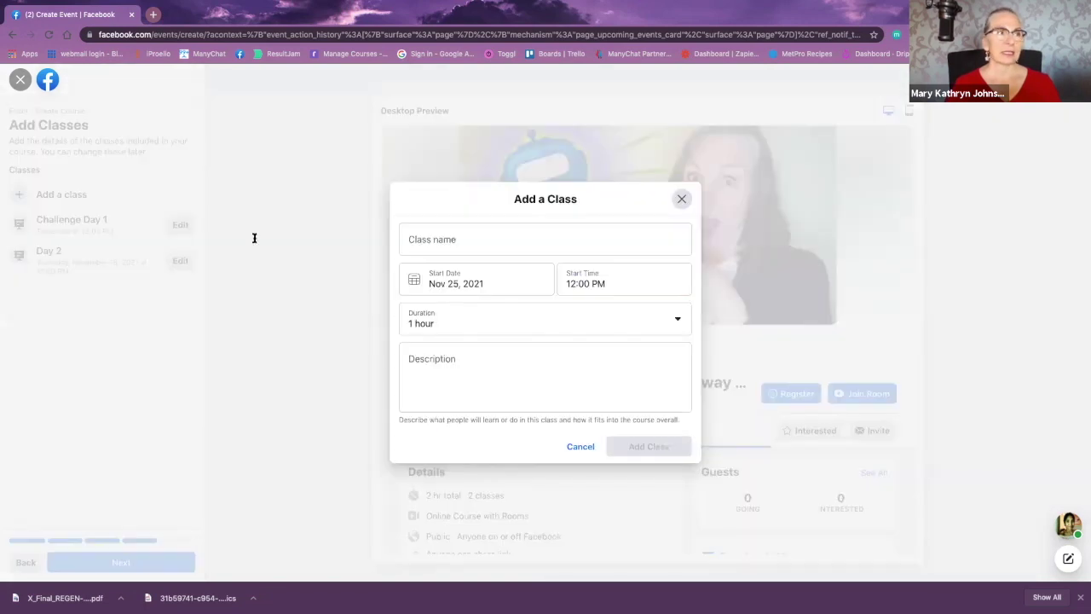
{"action": "left_click", "coordinate": [482, 233]}
{"action": "type", "text": "Day 3"}
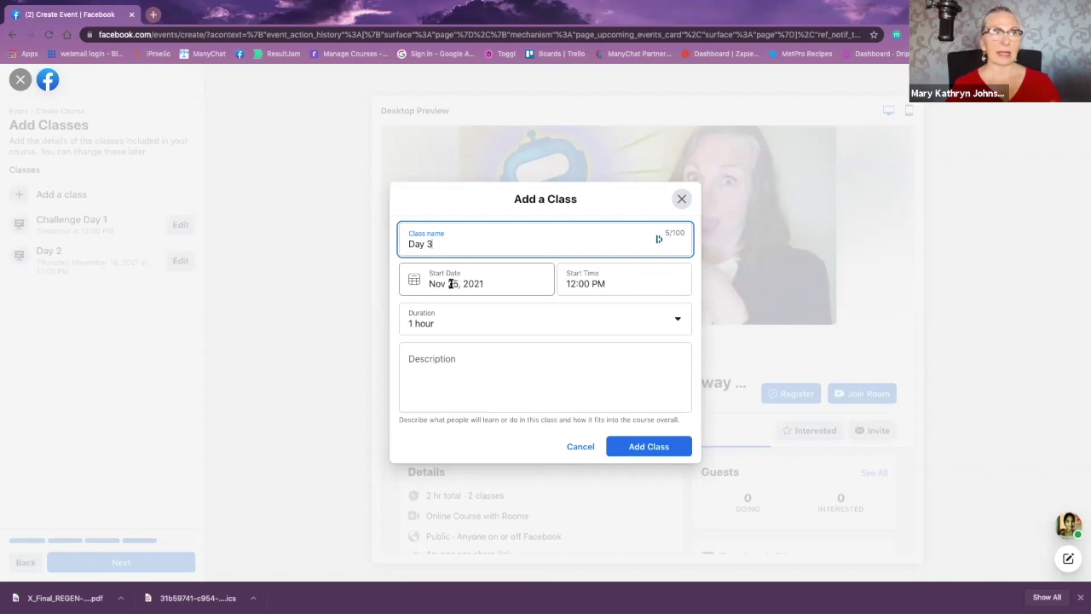
{"action": "left_click", "coordinate": [650, 447]}
- Add a fourth class named Day 4 to the course, using the suggested schedule
{"action": "left_click", "coordinate": [70, 200]}
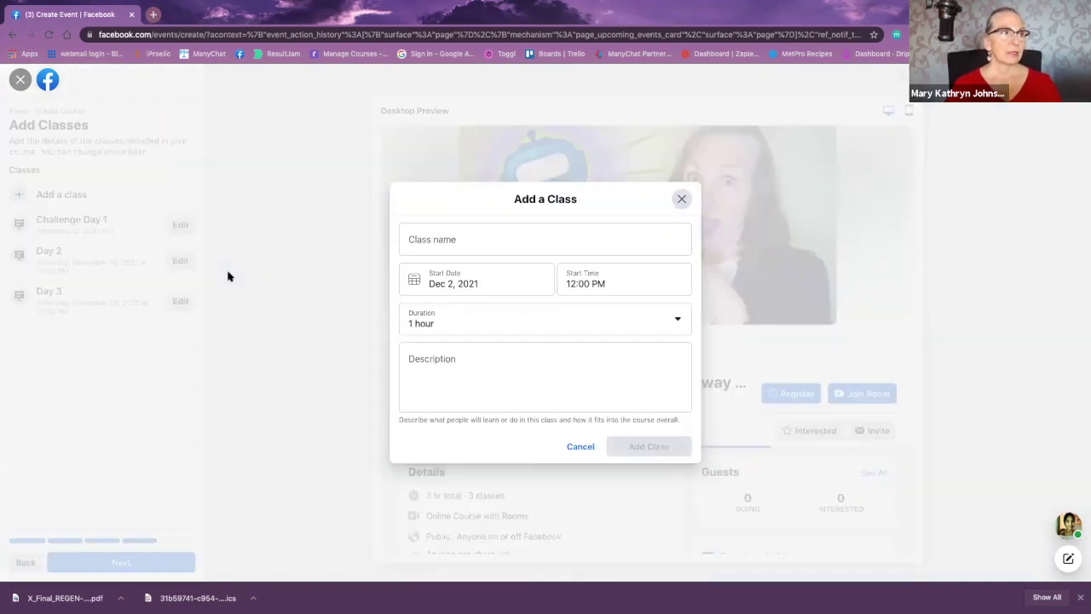
{"action": "left_click", "coordinate": [461, 242]}
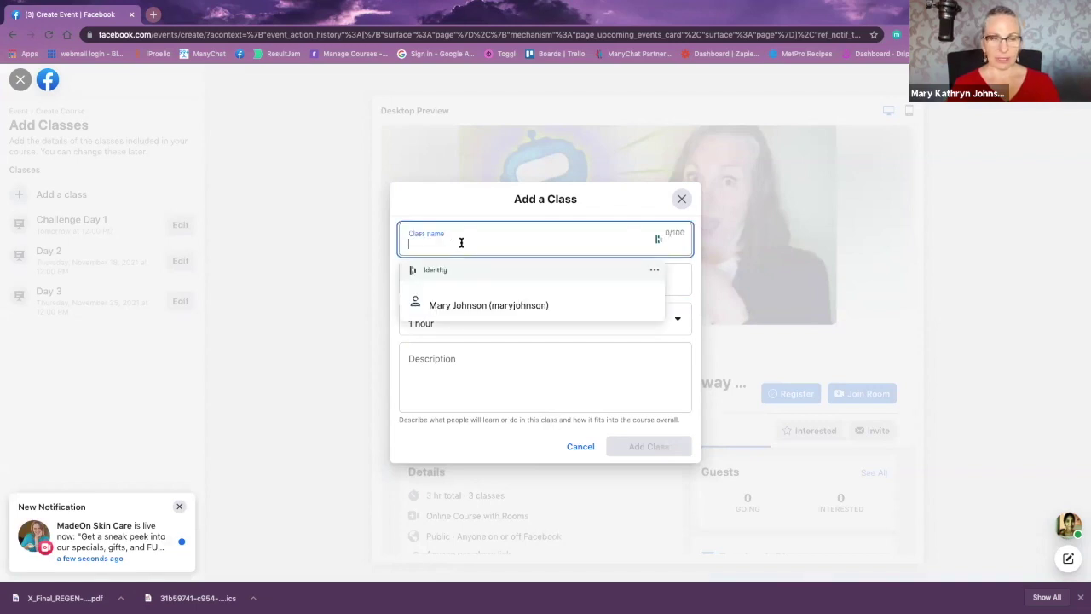
{"action": "type", "text": "Day 4"}
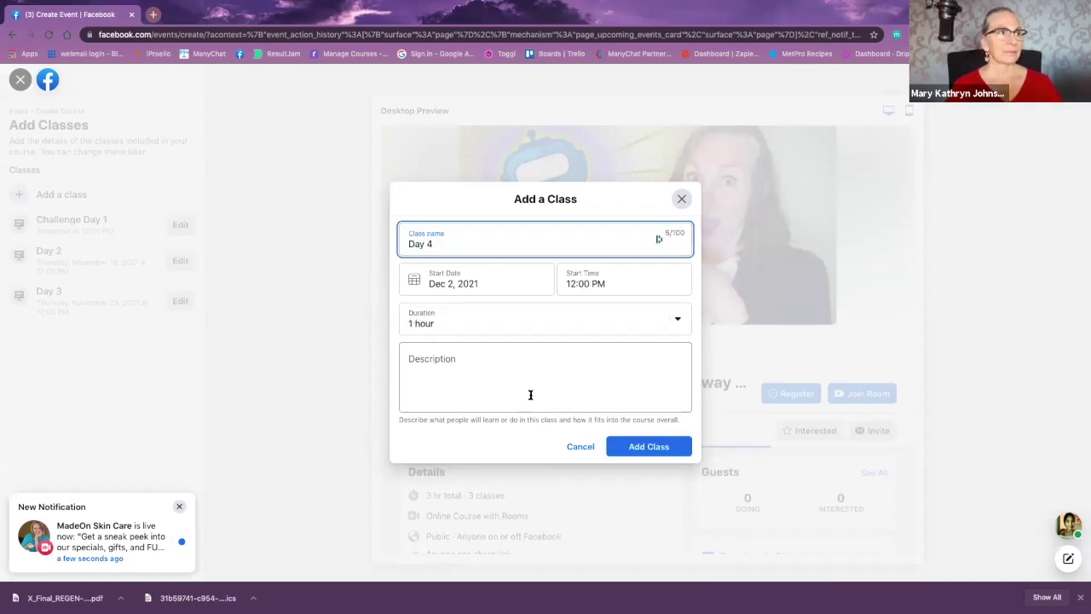
{"action": "left_click", "coordinate": [649, 447]}
- Add a fifth class named Day 5 to the course, using the suggested schedule
{"action": "left_click", "coordinate": [59, 194]}
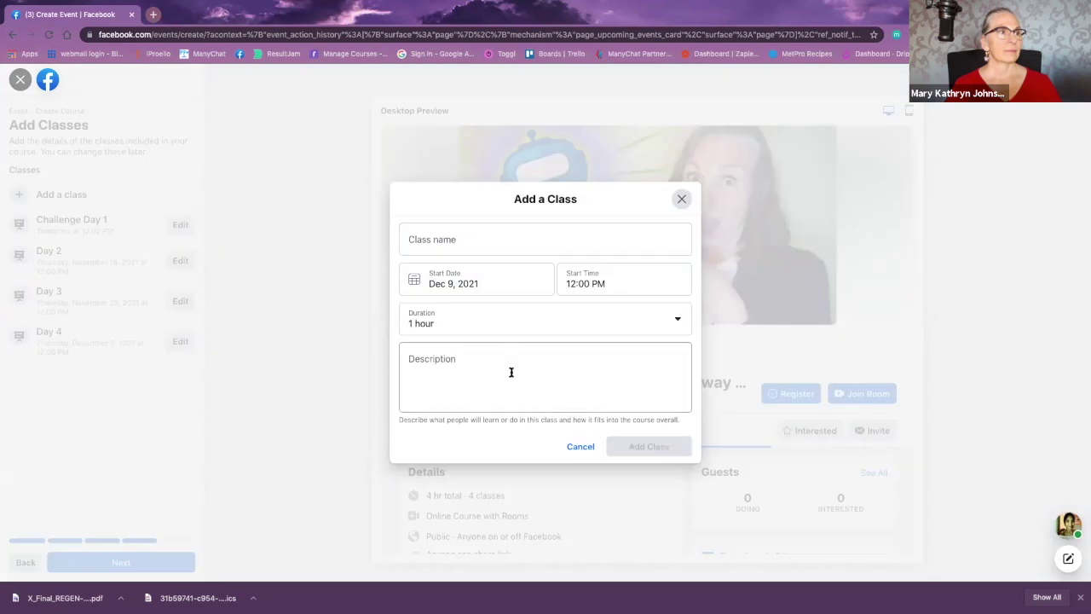
{"action": "left_click", "coordinate": [454, 242]}
{"action": "type", "text": "Day 5"}
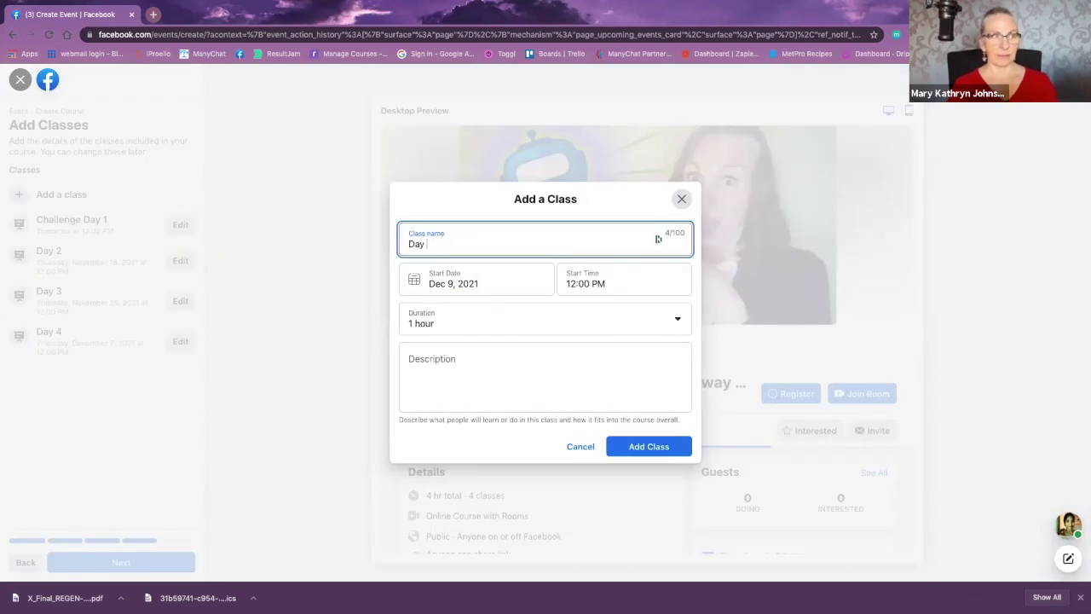
{"action": "left_click", "coordinate": [645, 446]}
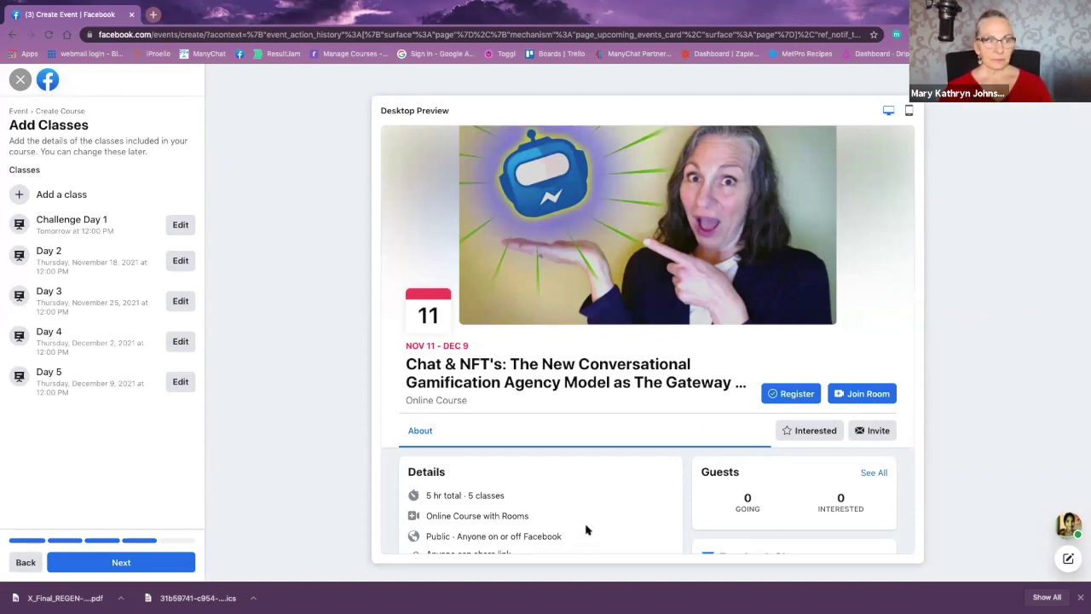
- Review the course preview, including the details, requirements, included classes, hosts, group chat and linked group
{"action": "scroll", "coordinate": [589, 531], "scroll_direction": "down", "scroll_amount": 2}
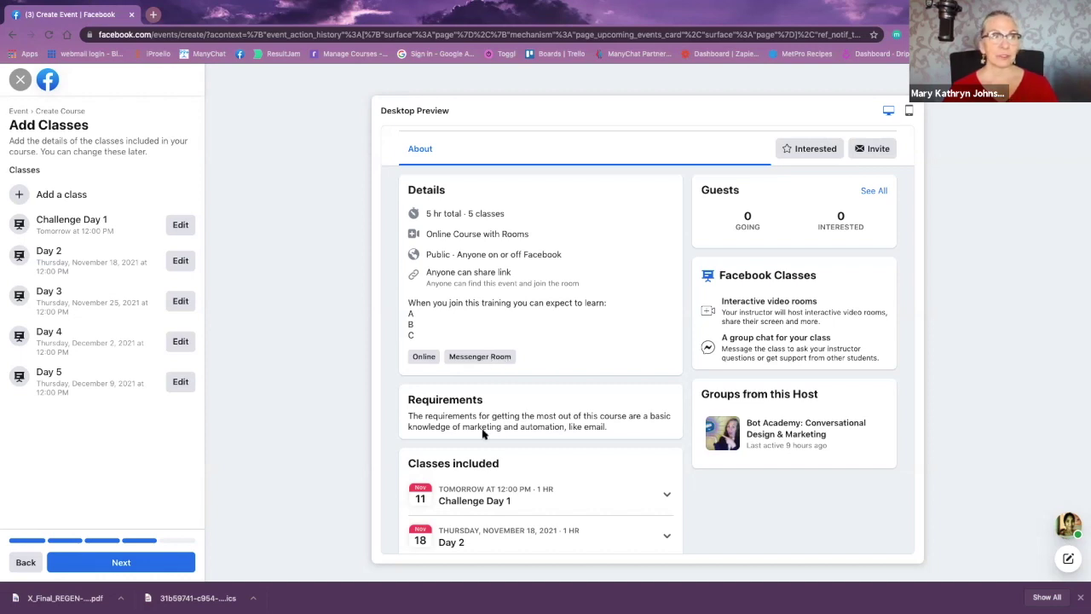
{"action": "scroll", "coordinate": [613, 418], "scroll_direction": "down", "scroll_amount": 4}
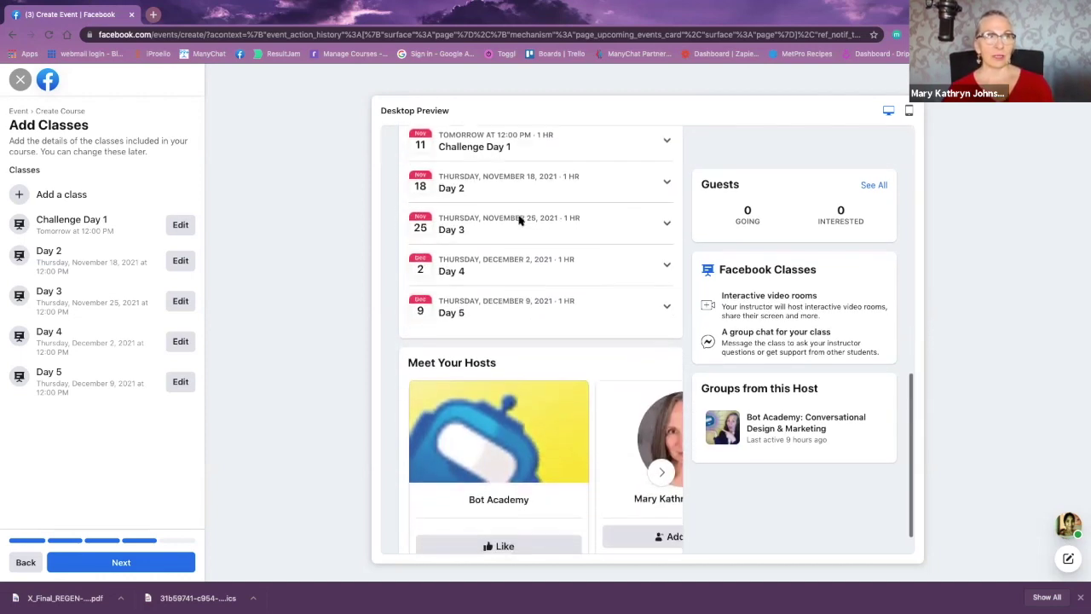
{"action": "scroll", "coordinate": [518, 220], "scroll_direction": "up", "scroll_amount": 1}
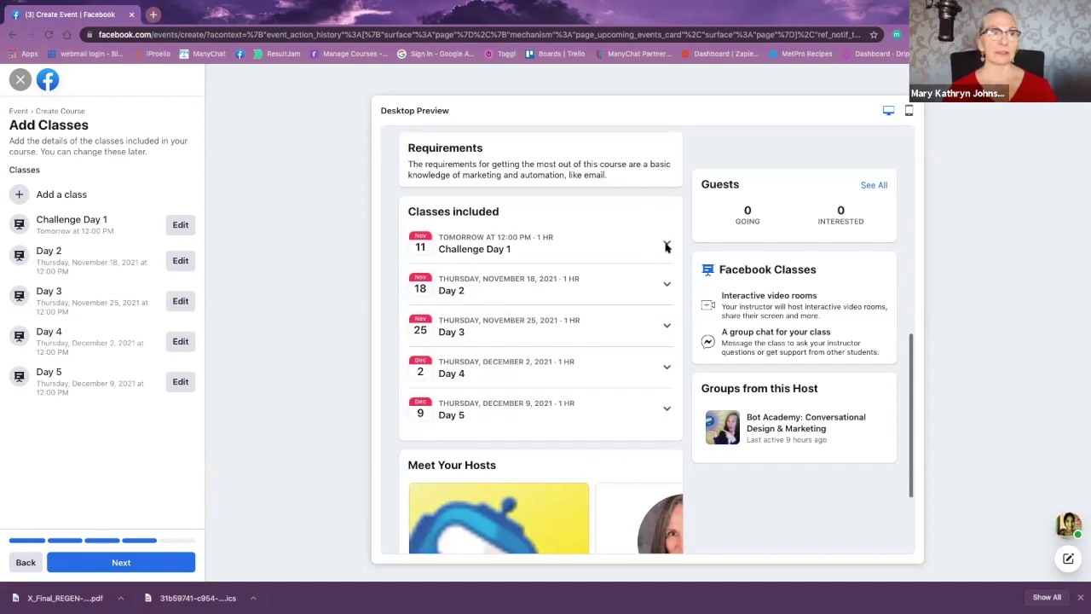
{"action": "scroll", "coordinate": [545, 317], "scroll_direction": "down", "scroll_amount": 1}
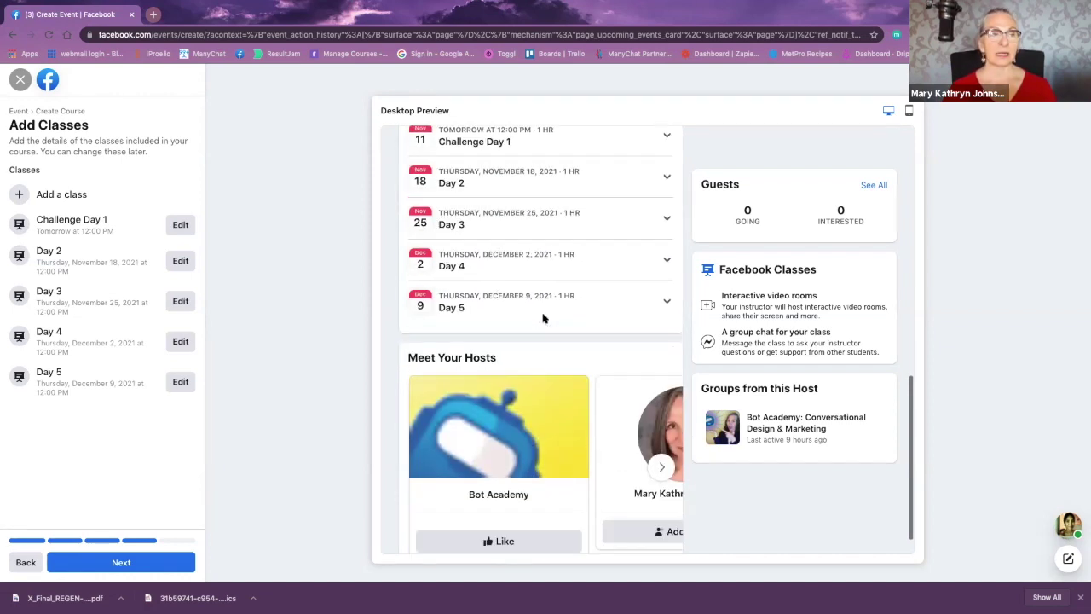
{"action": "scroll", "coordinate": [542, 317], "scroll_direction": "up", "scroll_amount": 6}
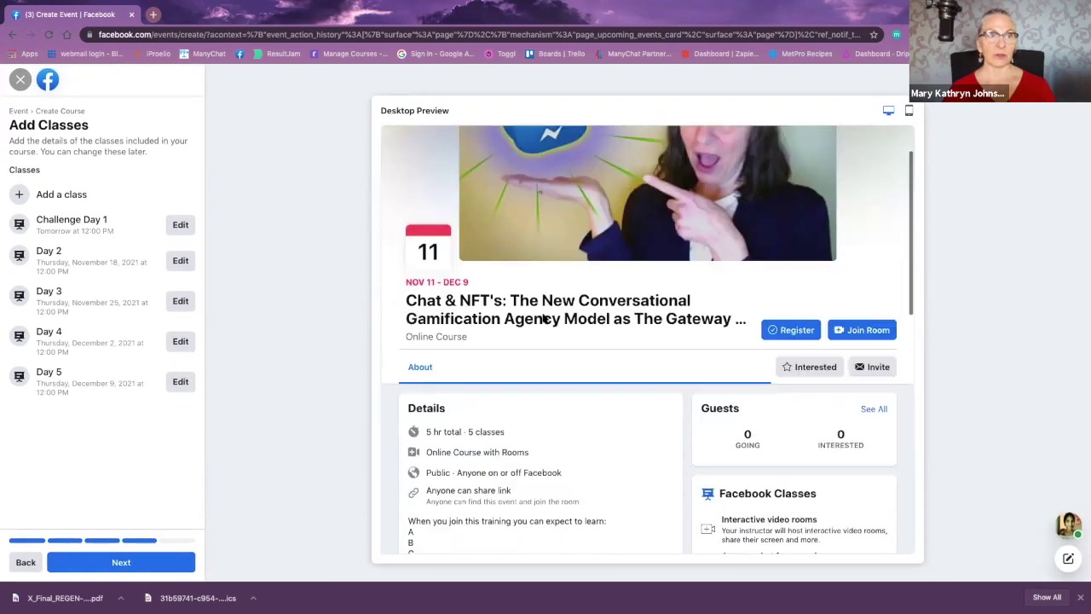
{"action": "scroll", "coordinate": [541, 317], "scroll_direction": "down", "scroll_amount": 1}
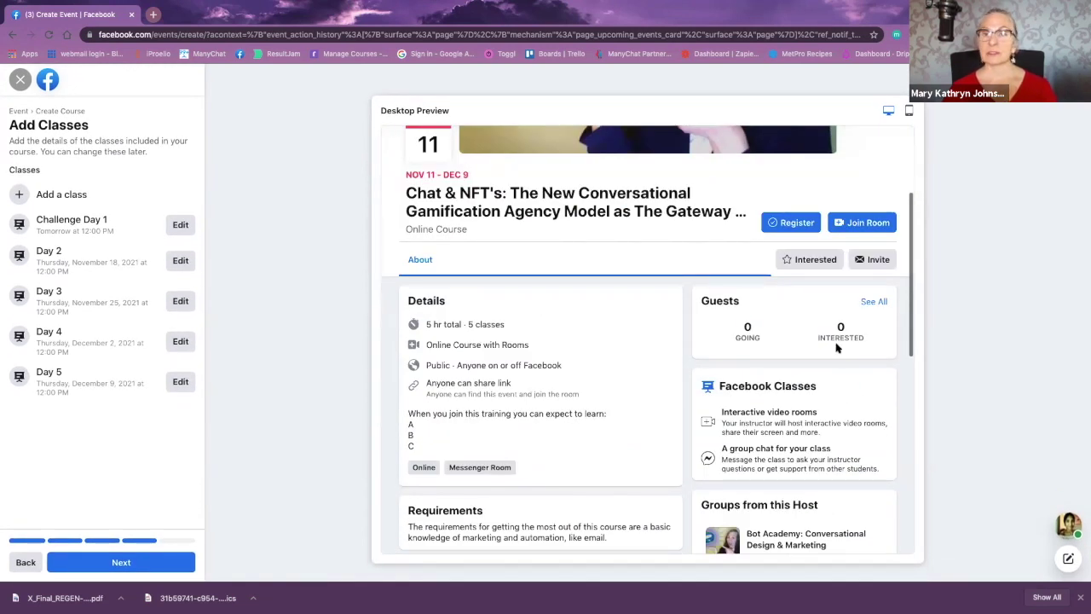
{"action": "scroll", "coordinate": [840, 404], "scroll_direction": "down", "scroll_amount": 1}
{"action": "scroll", "coordinate": [839, 405], "scroll_direction": "up", "scroll_amount": 1}
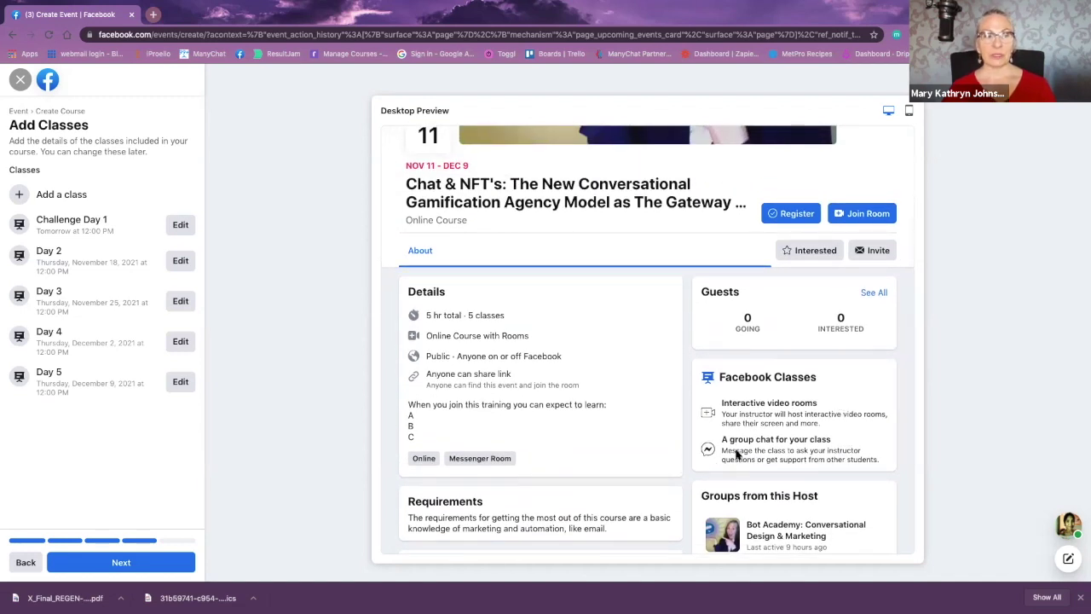
- Continue to the class message, change the welcome greeting to "Howdy" and replace the instructor's full name with their initials
{"action": "left_click", "coordinate": [119, 563]}
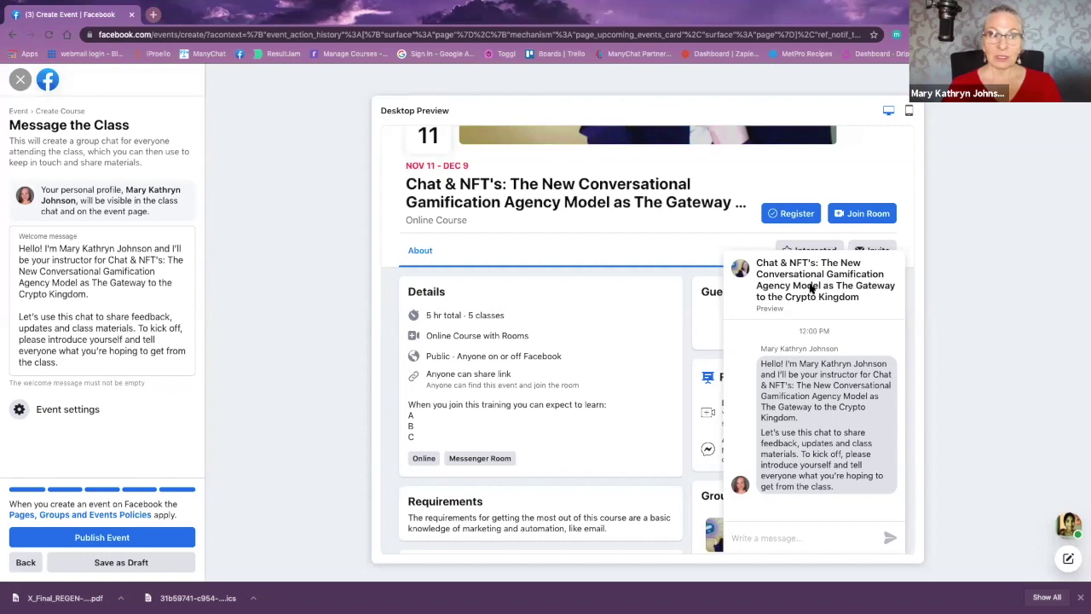
{"action": "left_click", "coordinate": [26, 248]}
{"action": "left_click_drag", "start_coordinate": [21, 248], "coordinate": [38, 248]}
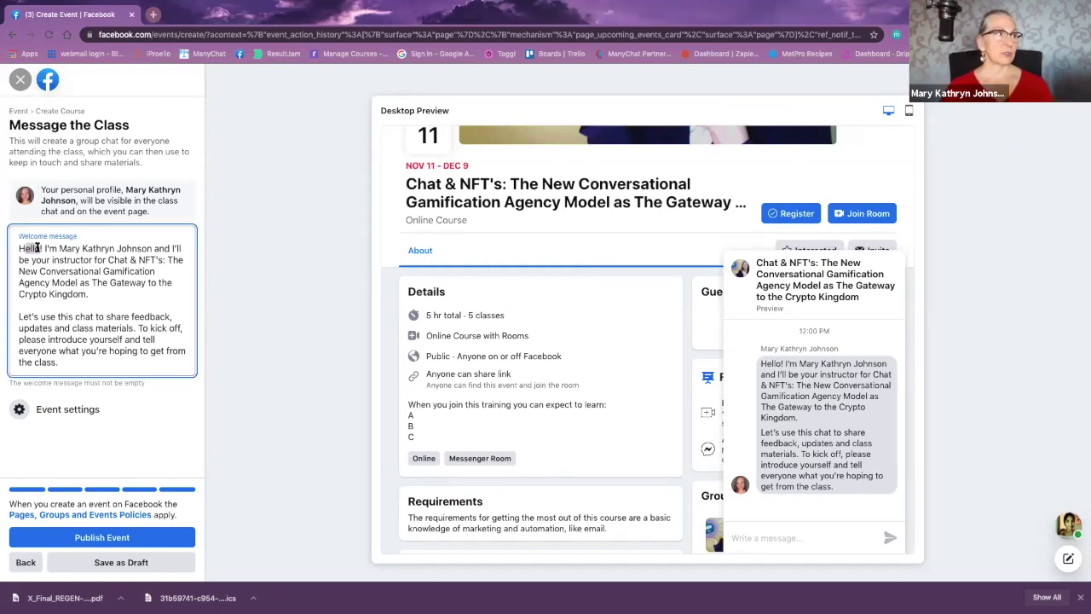
{"action": "type", "text": "Howdy"}
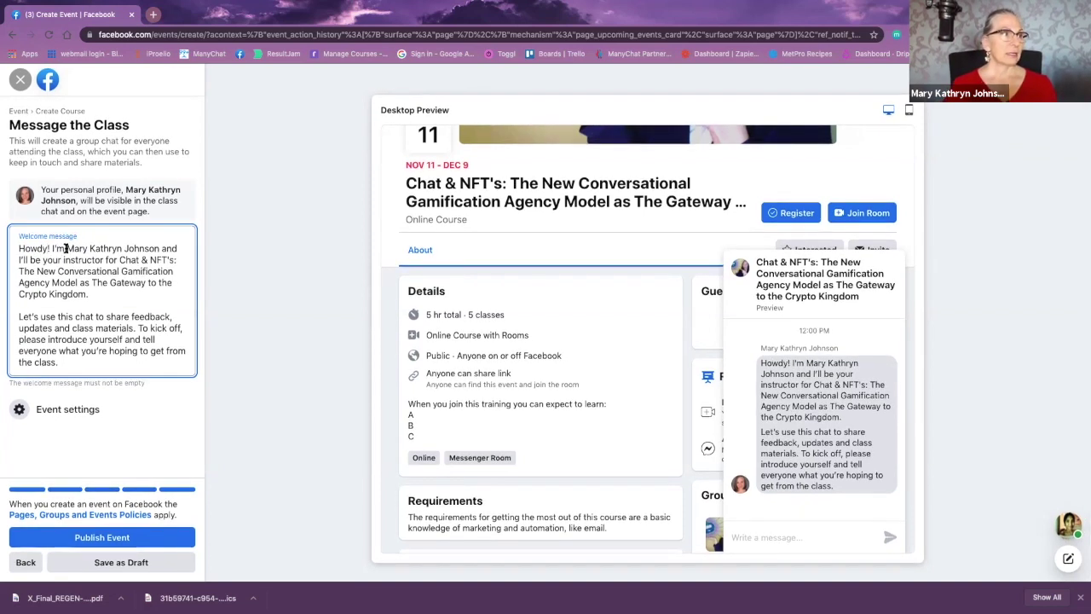
{"action": "left_click_drag", "start_coordinate": [64, 248], "coordinate": [150, 248]}
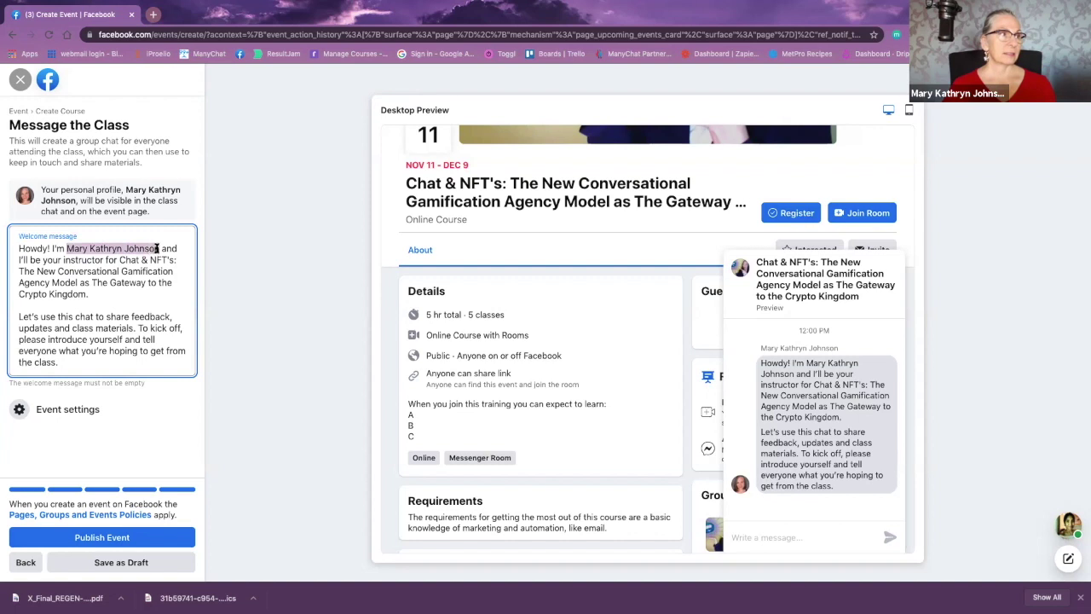
{"action": "type", "text": "MKJ"}
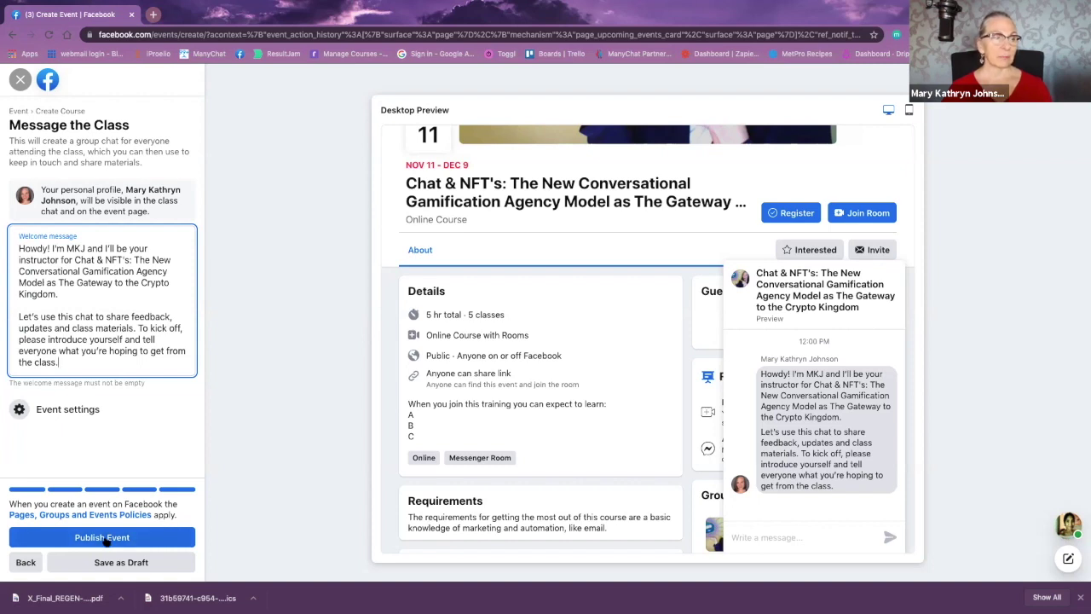
- Save the course event as a draft, accept that the personal profile will be visible, and close the class chat
{"action": "left_click", "coordinate": [113, 566]}
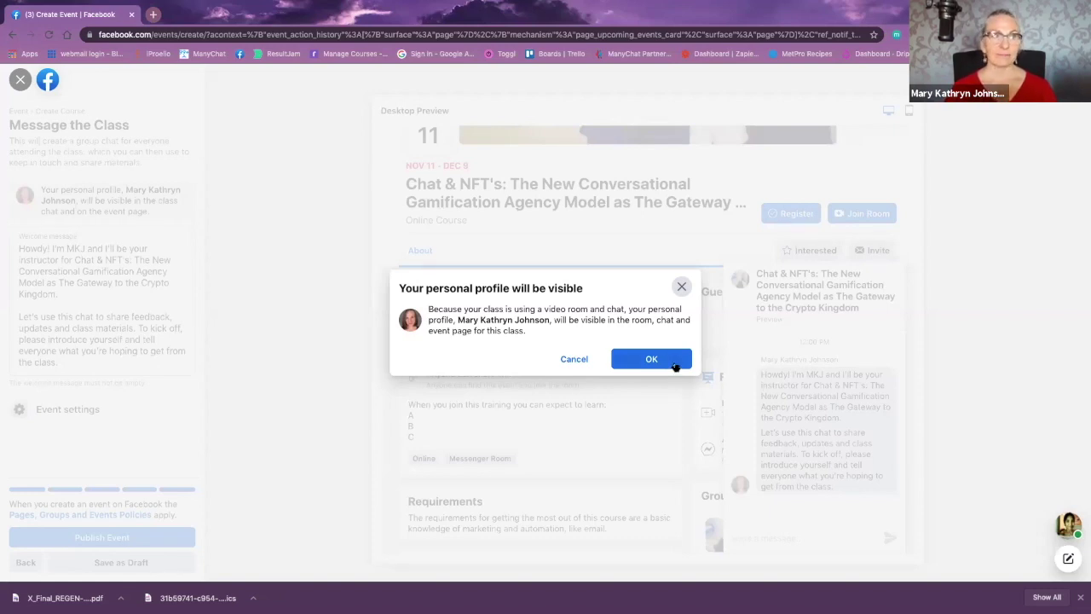
{"action": "left_click", "coordinate": [641, 358]}
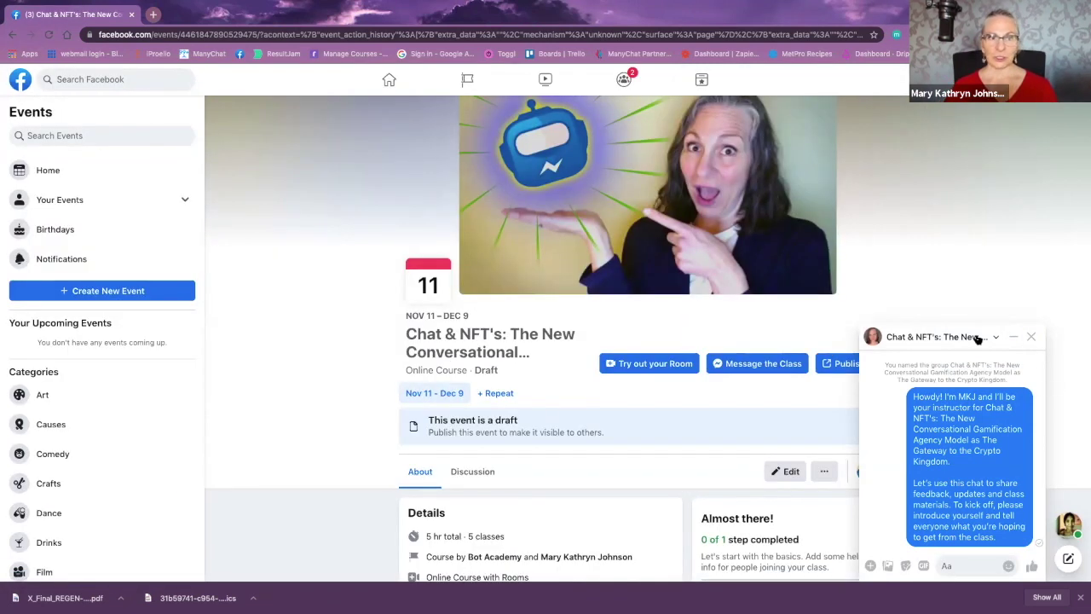
{"action": "left_click", "coordinate": [1030, 337]}
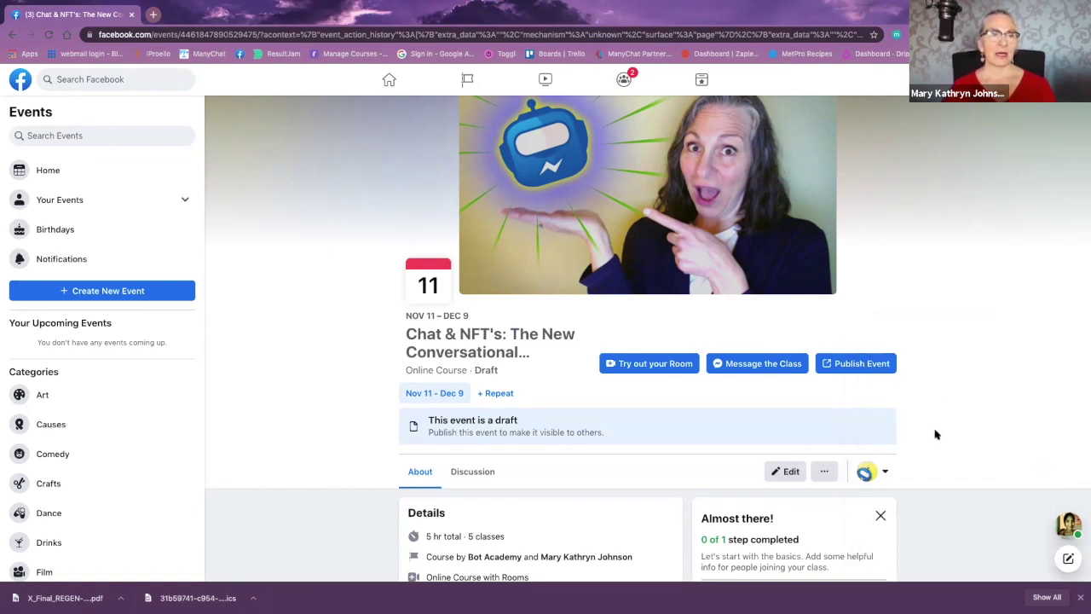
- Review the draft course page, including its event options, details, included classes, hosts and group section
{"action": "left_click", "coordinate": [825, 474]}
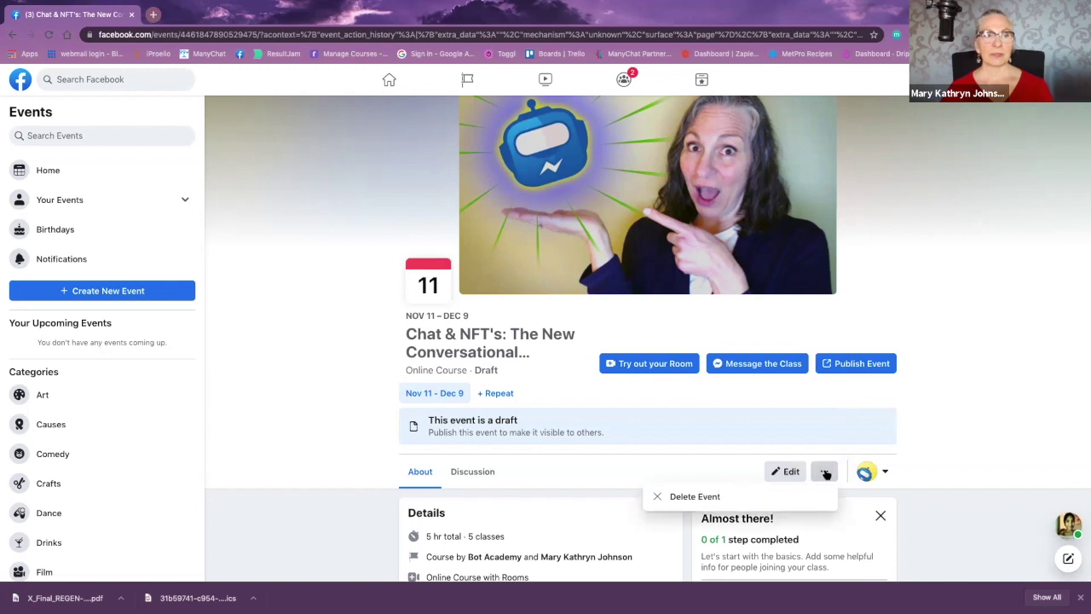
{"action": "left_click", "coordinate": [788, 474]}
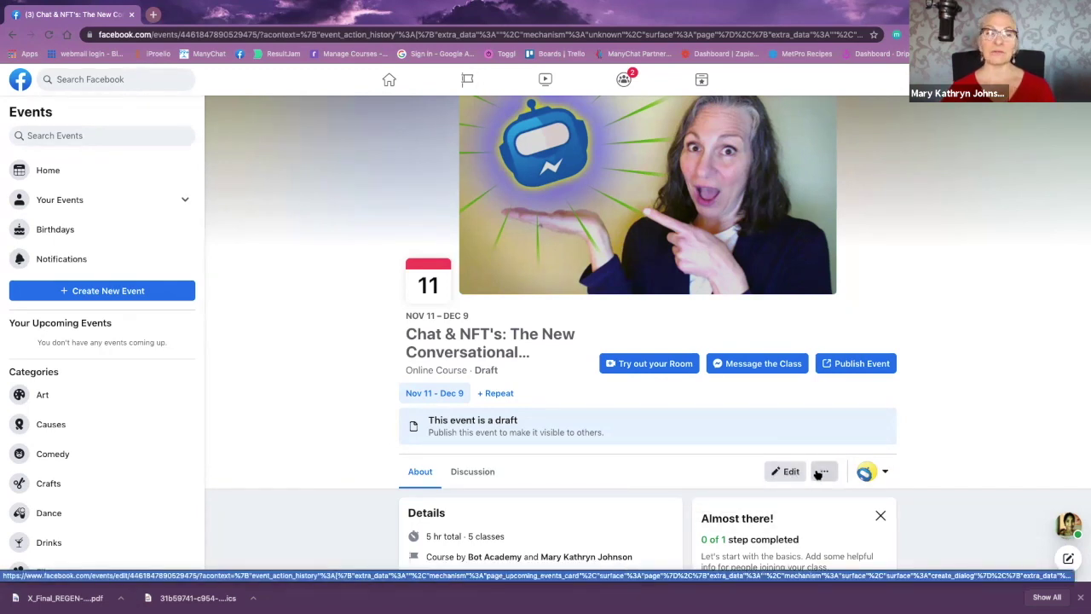
{"action": "scroll", "coordinate": [991, 485], "scroll_direction": "down", "scroll_amount": 3}
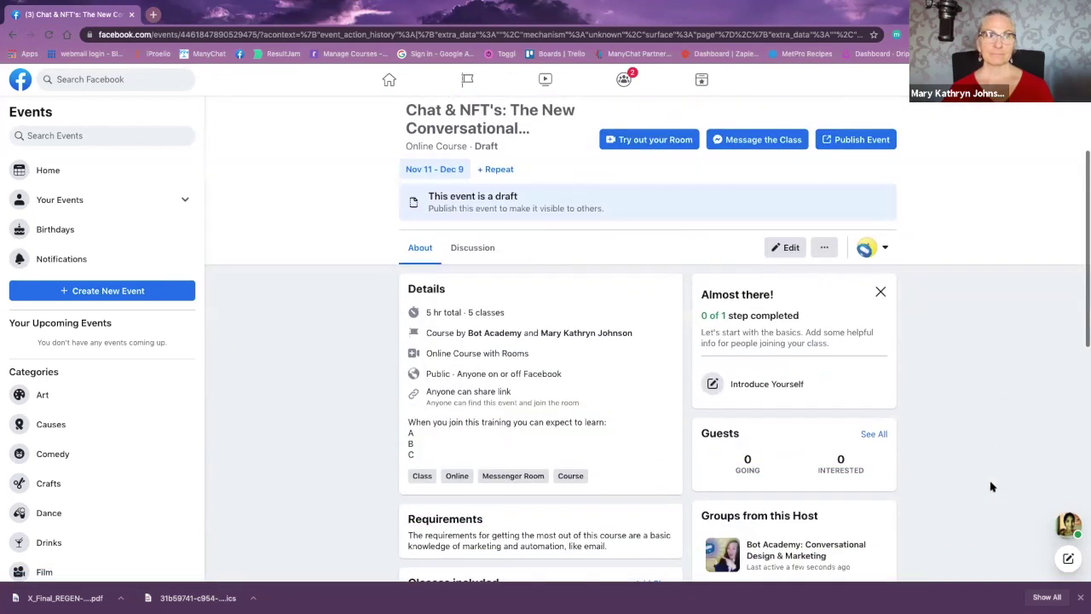
{"action": "scroll", "coordinate": [991, 485], "scroll_direction": "up", "scroll_amount": 4}
{"action": "scroll", "coordinate": [991, 486], "scroll_direction": "down", "scroll_amount": 8}
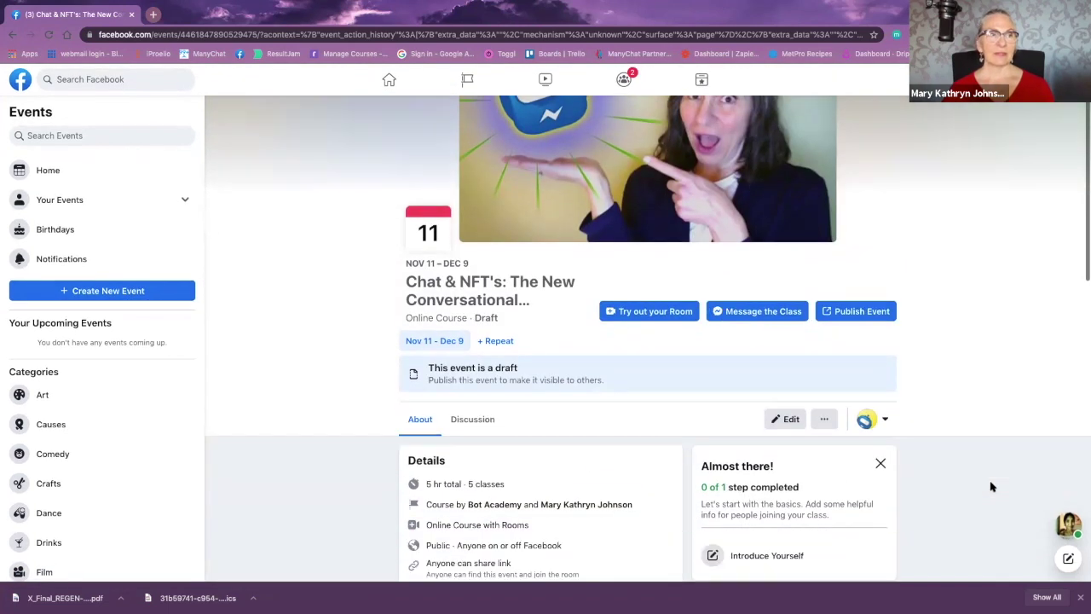
{"action": "scroll", "coordinate": [991, 486], "scroll_direction": "down", "scroll_amount": 4}
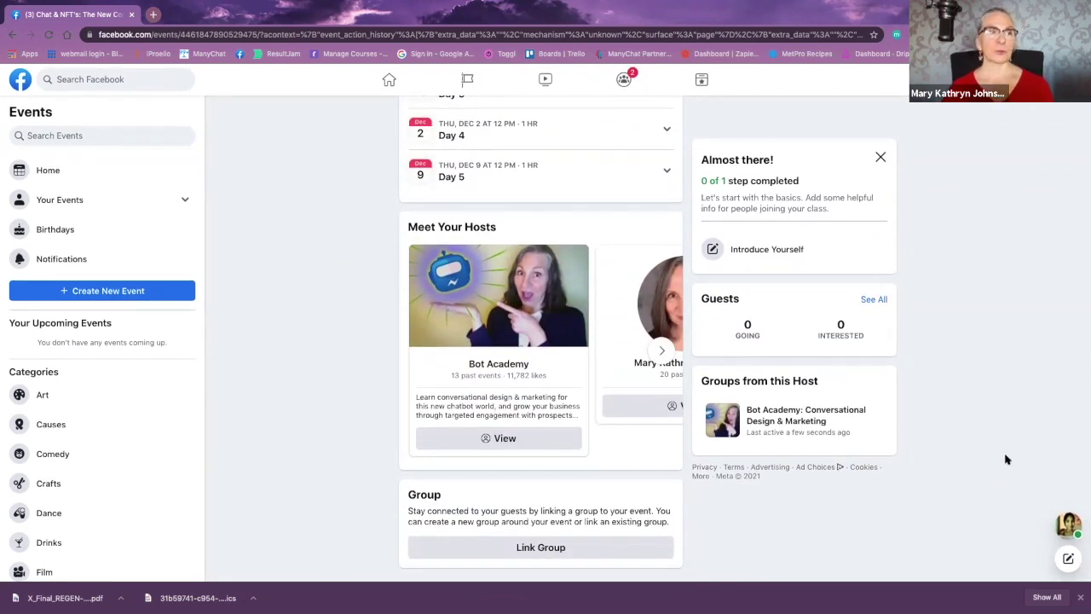
{"action": "scroll", "coordinate": [1000, 364], "scroll_direction": "up", "scroll_amount": 10}
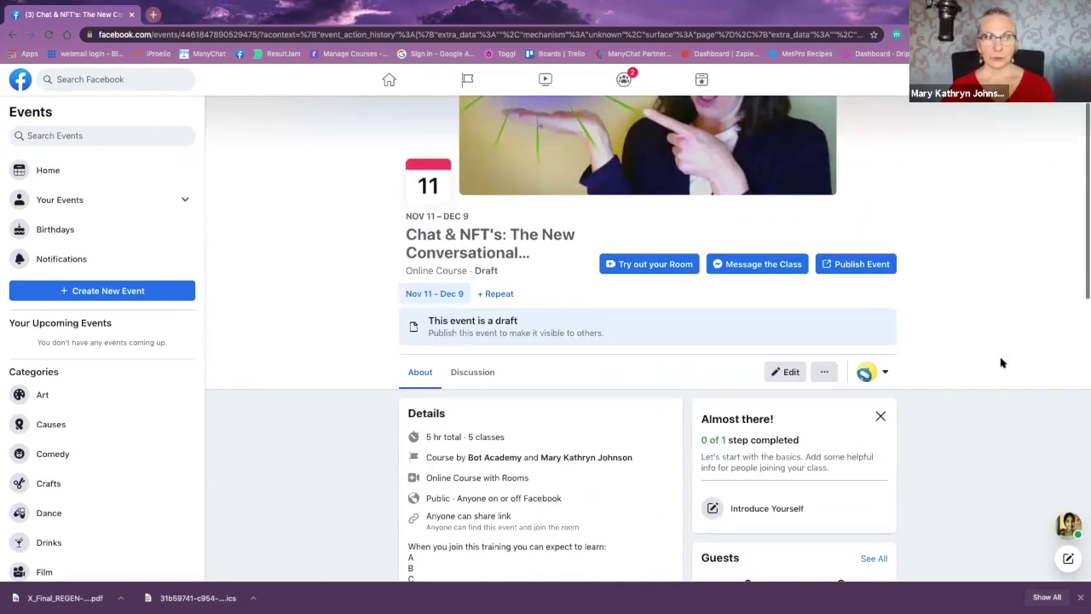
{"action": "scroll", "coordinate": [1002, 363], "scroll_direction": "up", "scroll_amount": 1}
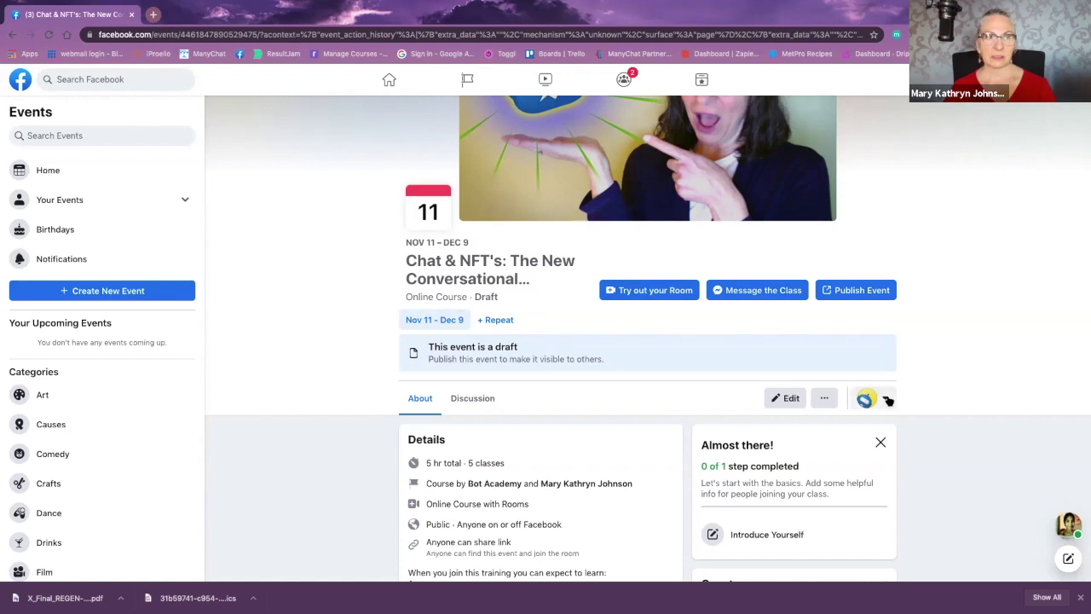
{"action": "scroll", "coordinate": [816, 302], "scroll_direction": "up", "scroll_amount": 2}
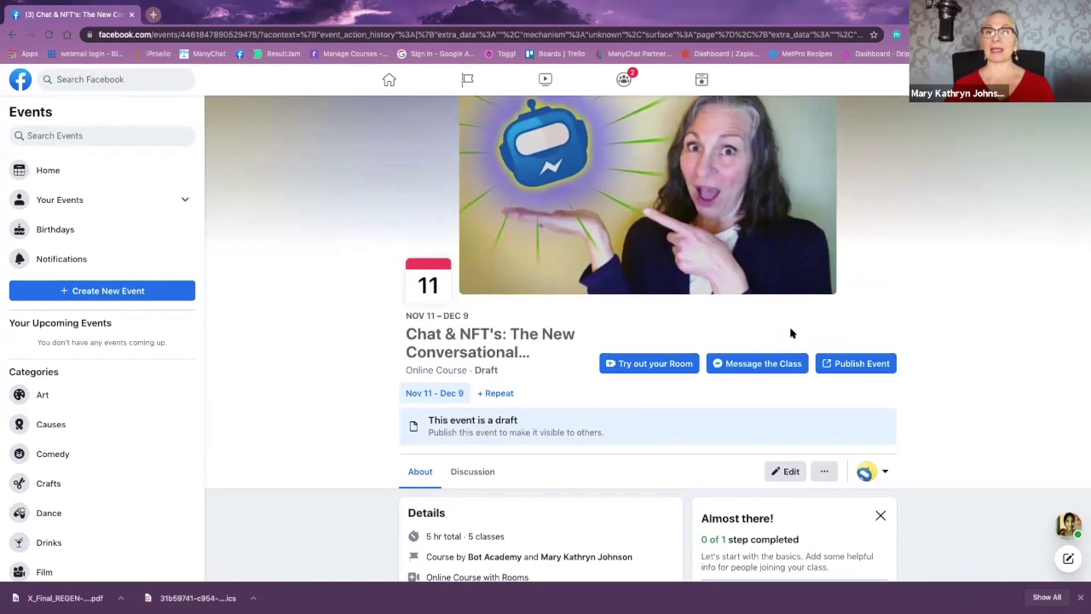
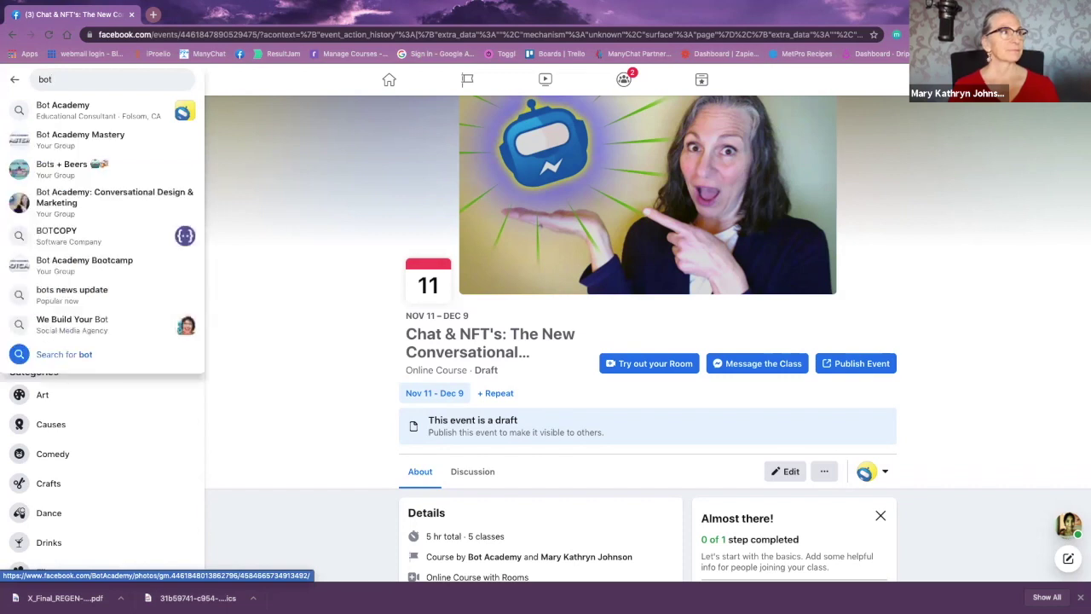
- Go to the Bot Academy: Conversational Design & Marketing group and view its upcoming and past events
{"action": "left_click", "coordinate": [110, 197]}
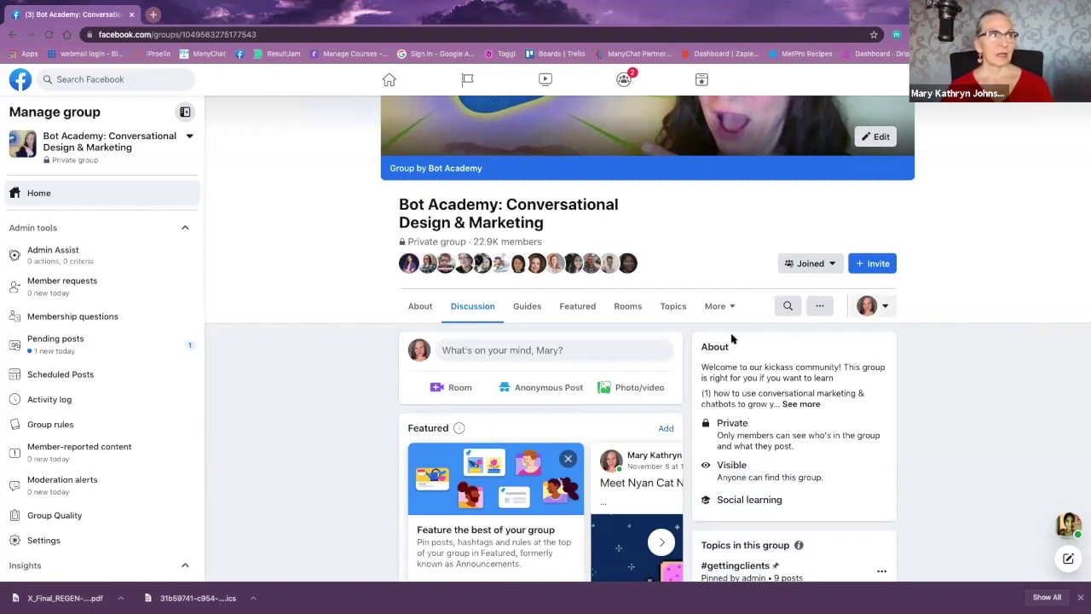
{"action": "left_click", "coordinate": [715, 307]}
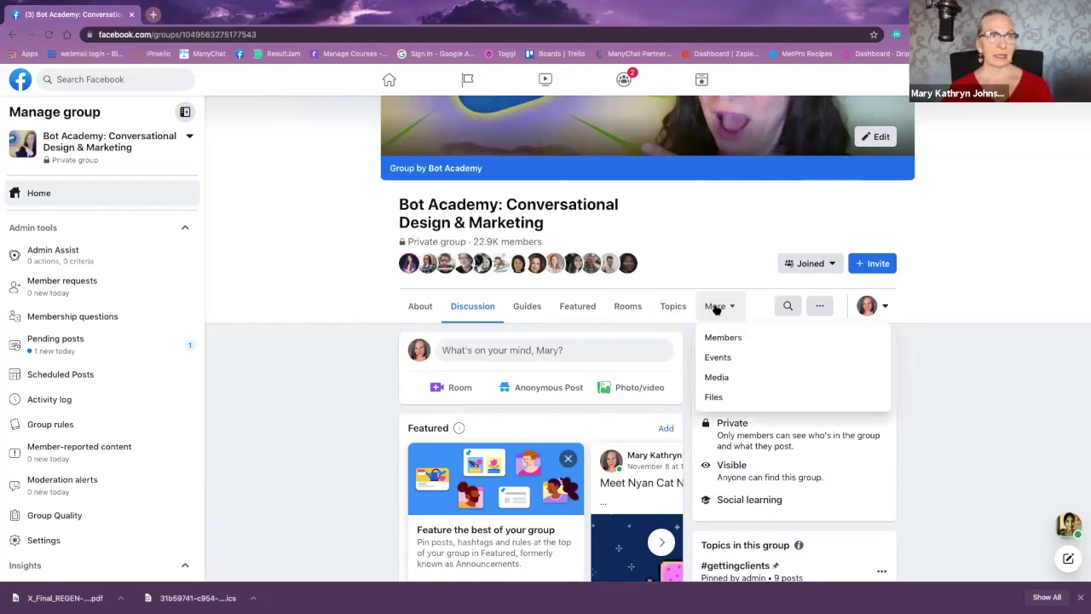
{"action": "left_click", "coordinate": [718, 357]}
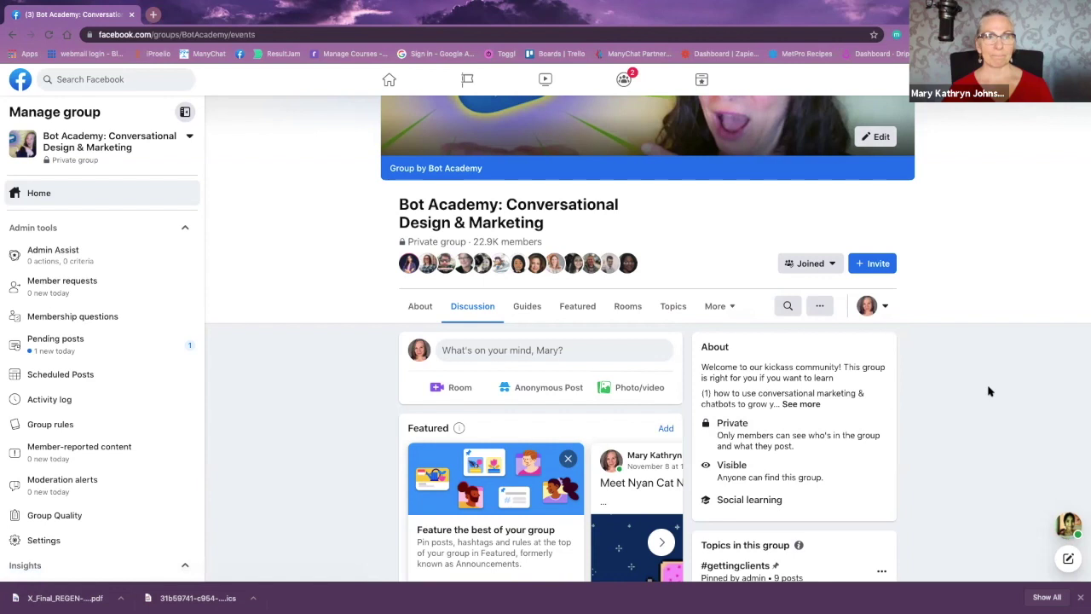
{"action": "scroll", "coordinate": [988, 391], "scroll_direction": "down", "scroll_amount": 2}
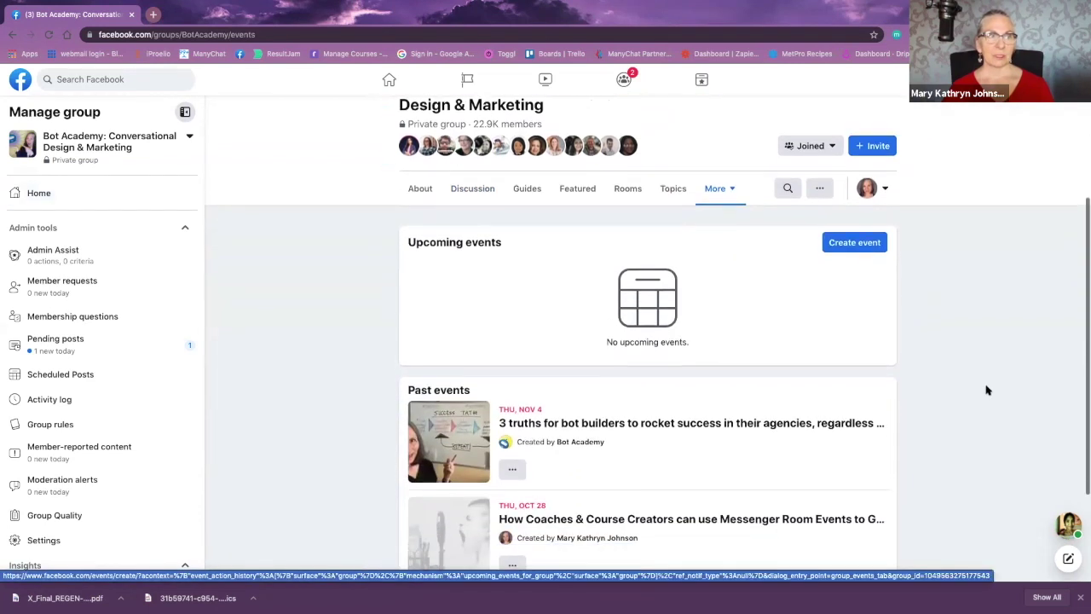
{"action": "scroll", "coordinate": [986, 388], "scroll_direction": "up", "scroll_amount": 2}
- Start a new online class event in the group, set up as a course of classes
{"action": "left_click", "coordinate": [853, 307]}
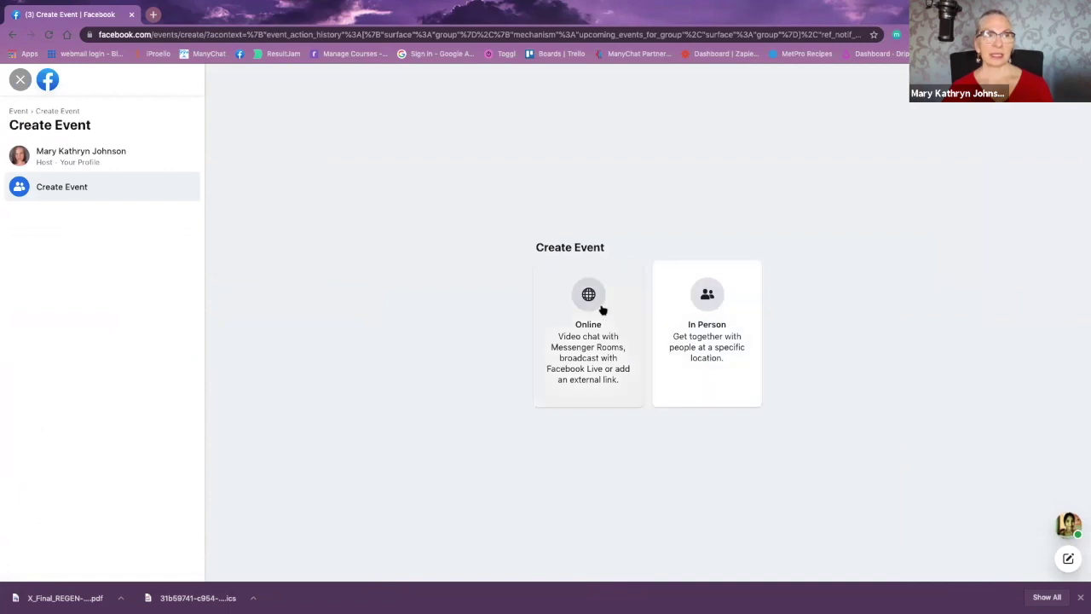
{"action": "left_click", "coordinate": [585, 344]}
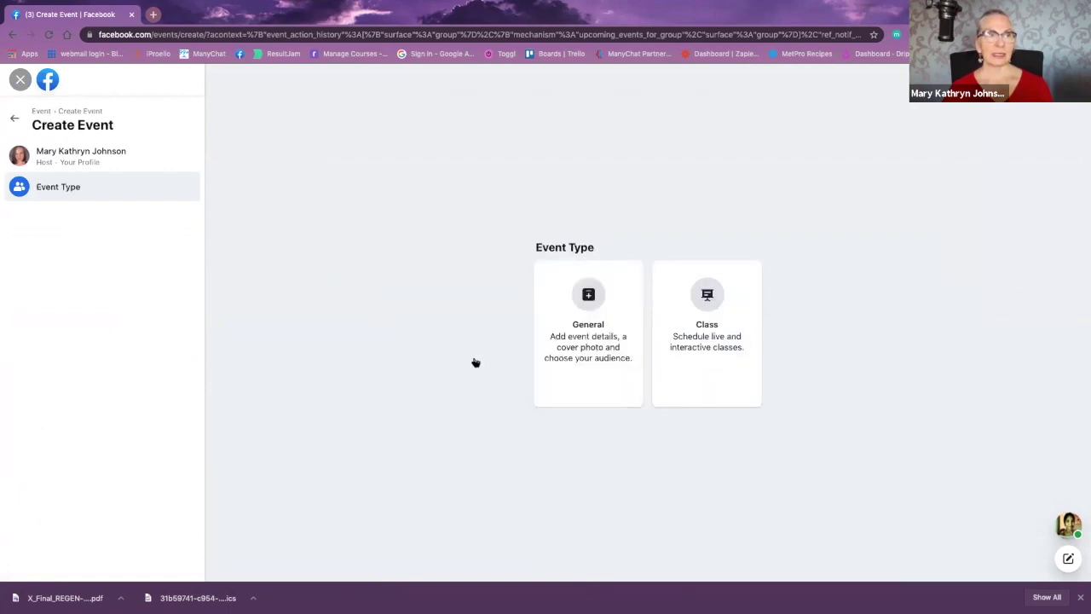
{"action": "left_click", "coordinate": [717, 339]}
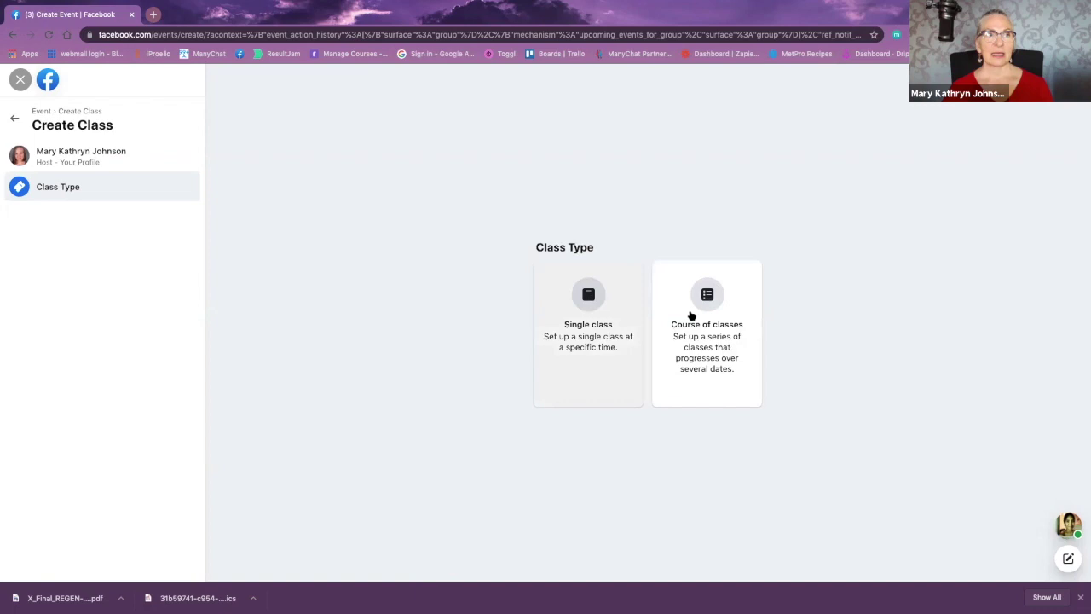
{"action": "left_click", "coordinate": [729, 334]}
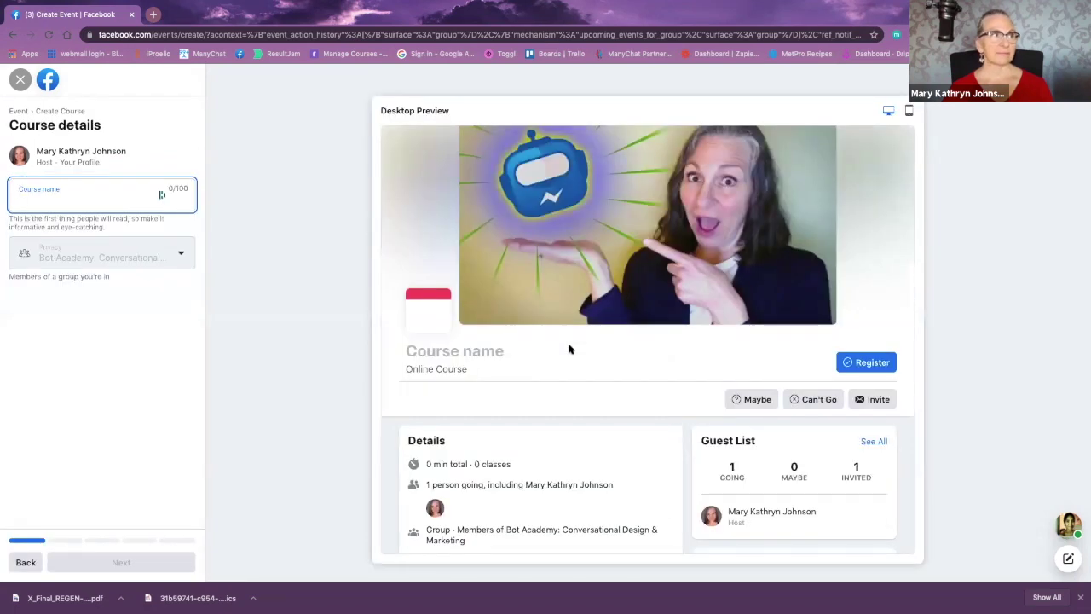
- Name the course "Chat & NFT's: The New Conversational Gamification Agency Model as The Gateway to the Crypto Kingdom" and continue to the additional details
{"action": "right_click", "coordinate": [40, 198]}
{"action": "left_click", "coordinate": [301, 230]}
{"action": "type", "text": "Chat & NFT's: The New Conversational Gamification Agency Model as The Gateway to the Crypto Kingdom"}
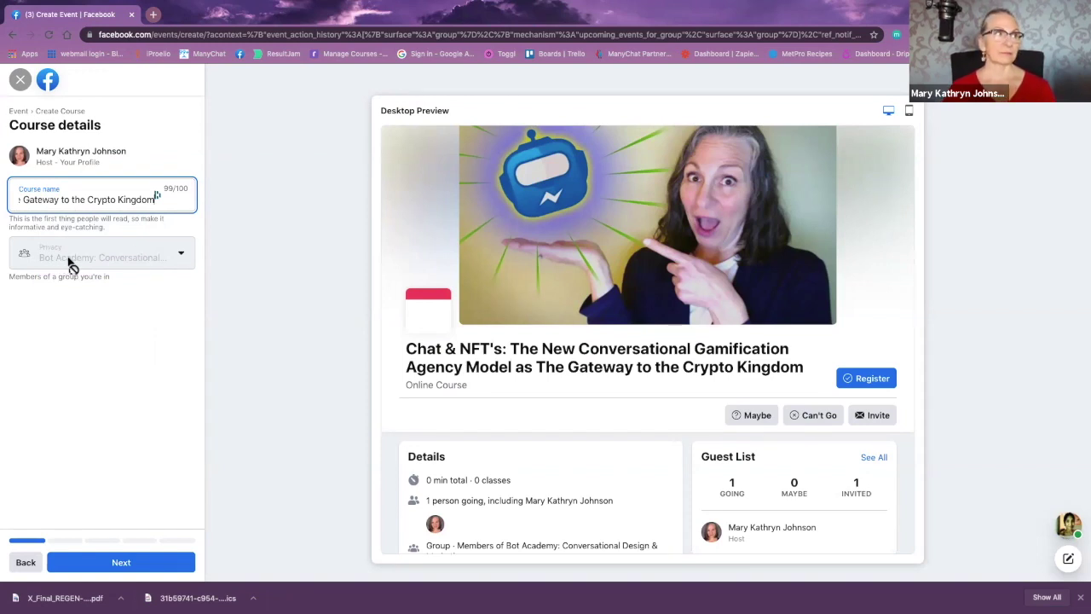
{"action": "left_click", "coordinate": [122, 563]}
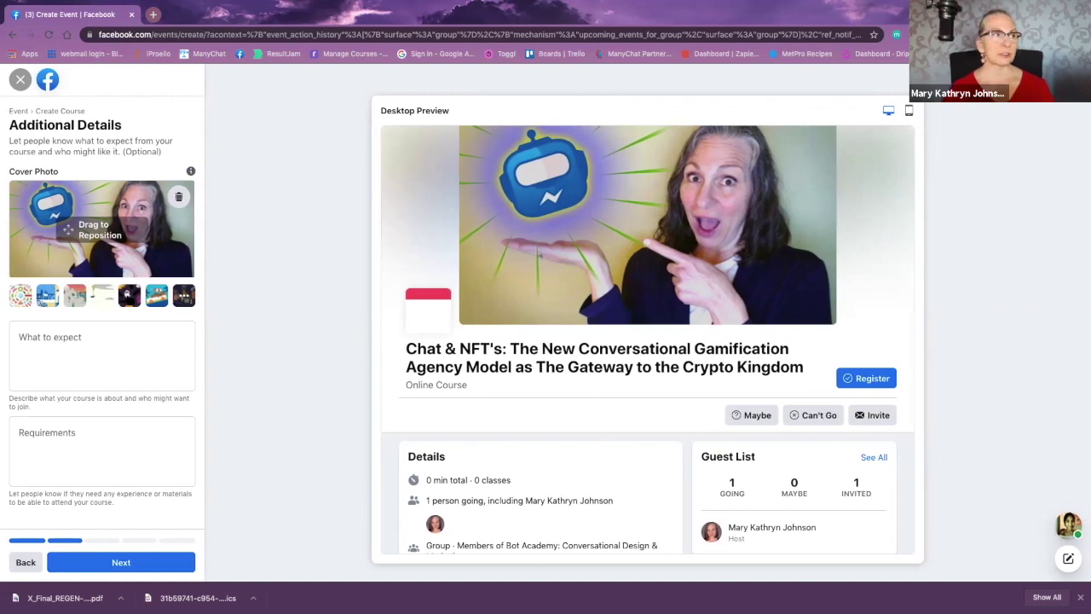
- Replace the course's cover photo with the dark fireworks illustration from the featured illustrations
{"action": "left_click", "coordinate": [184, 298]}
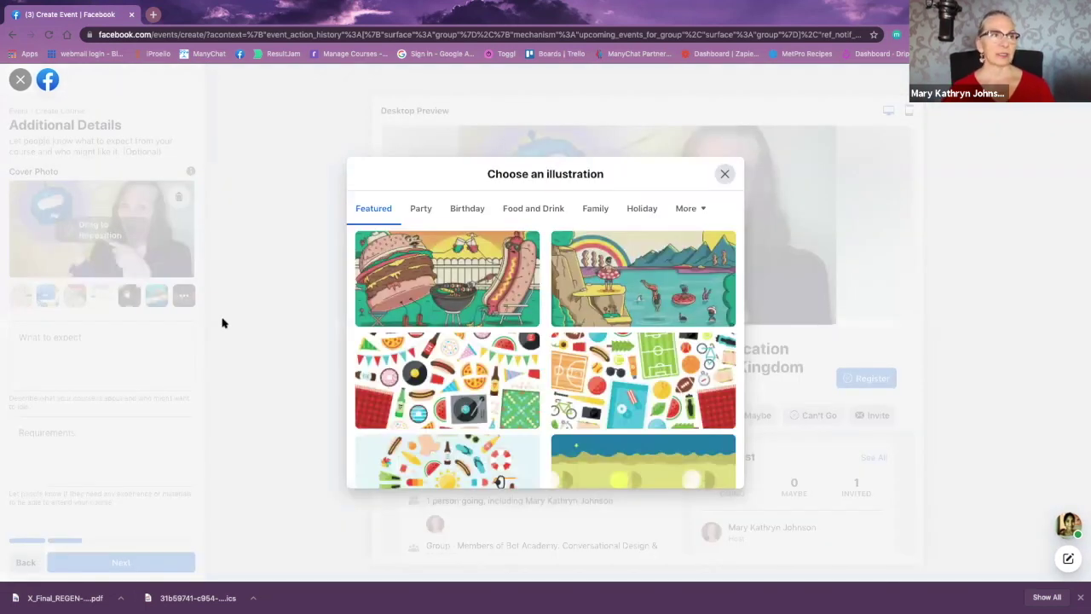
{"action": "scroll", "coordinate": [600, 338], "scroll_direction": "down", "scroll_amount": 2}
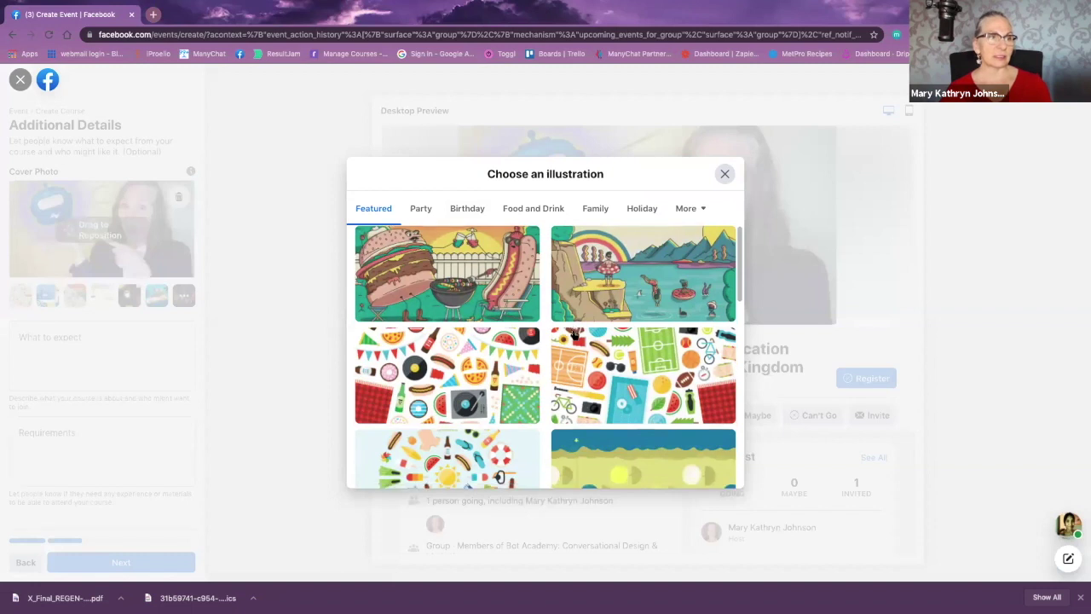
{"action": "scroll", "coordinate": [599, 339], "scroll_direction": "down", "scroll_amount": 1}
{"action": "left_click", "coordinate": [649, 337]}
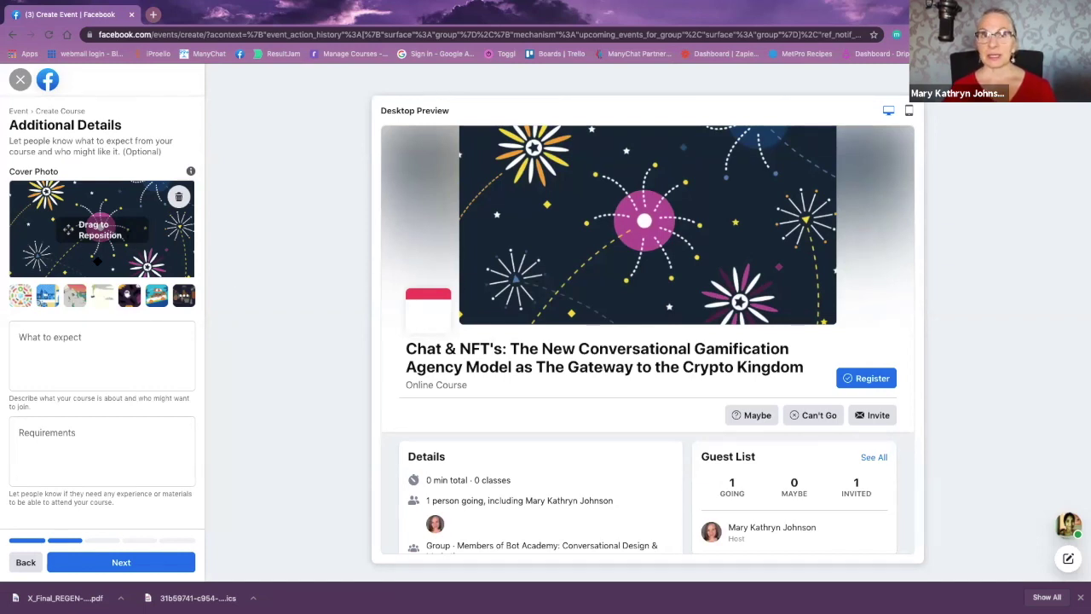
- Describe what to expect as "When attending this course, you can expect to learn the following:" followed by A, B and C on separate lines
{"action": "left_click", "coordinate": [64, 338]}
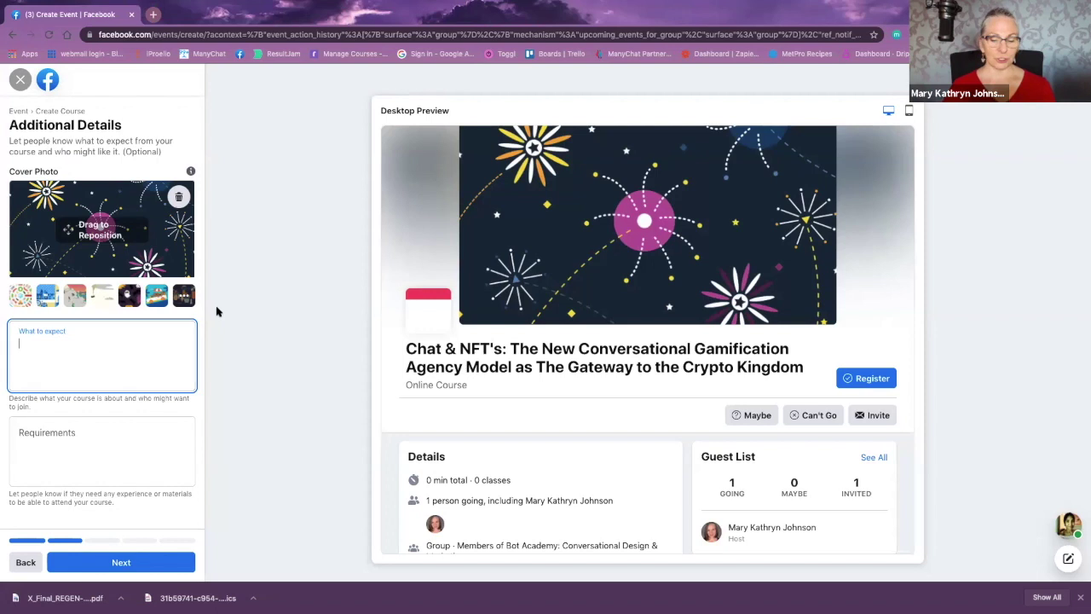
{"action": "type", "text": "When a"}
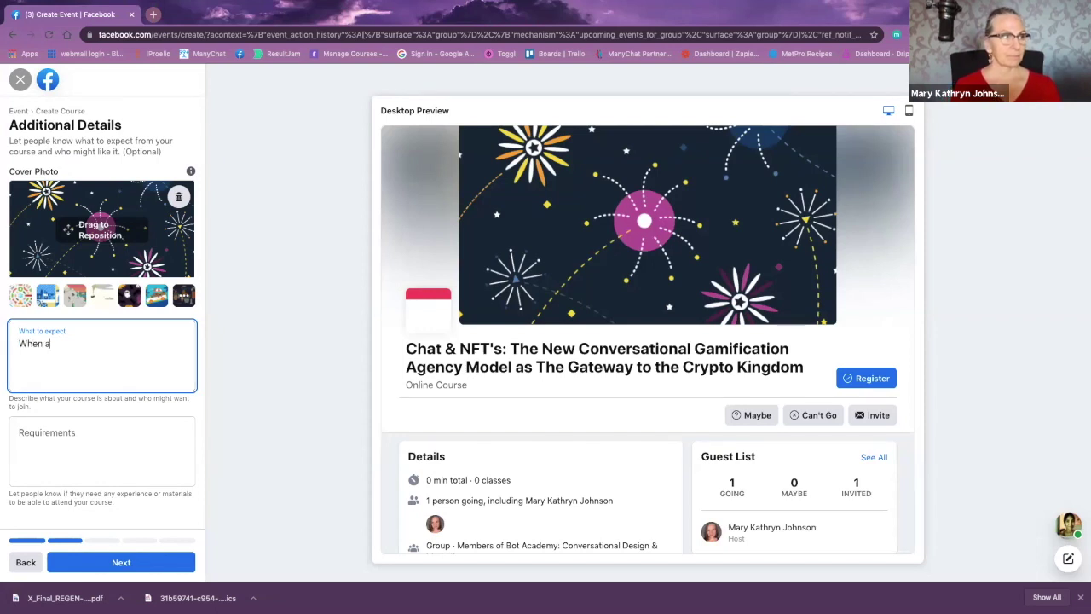
{"action": "type", "text": "ttending this d"}
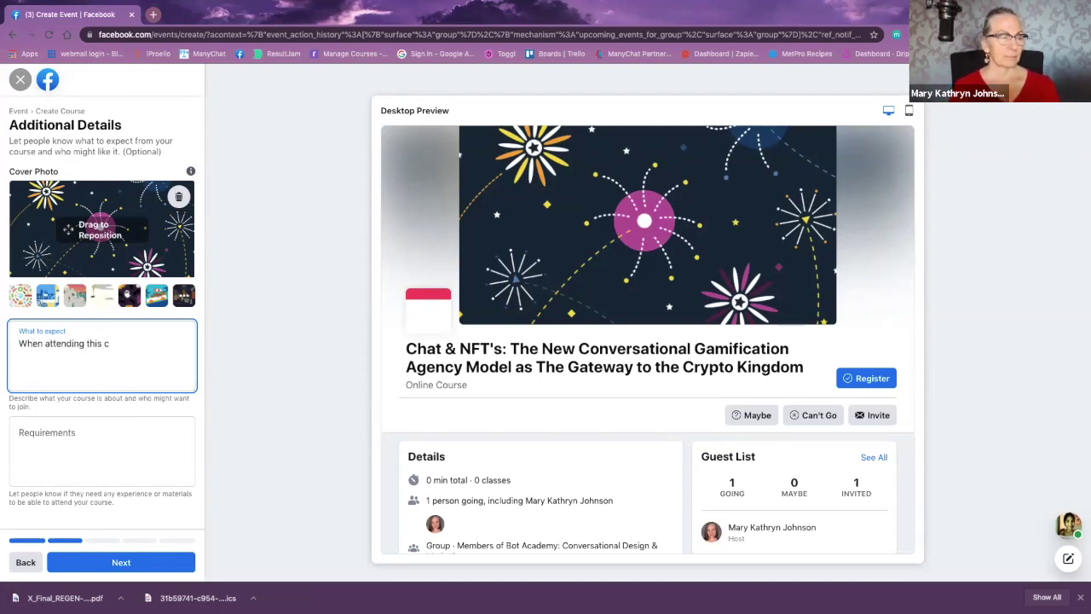
{"action": "type", "text": "ourse, you c"}
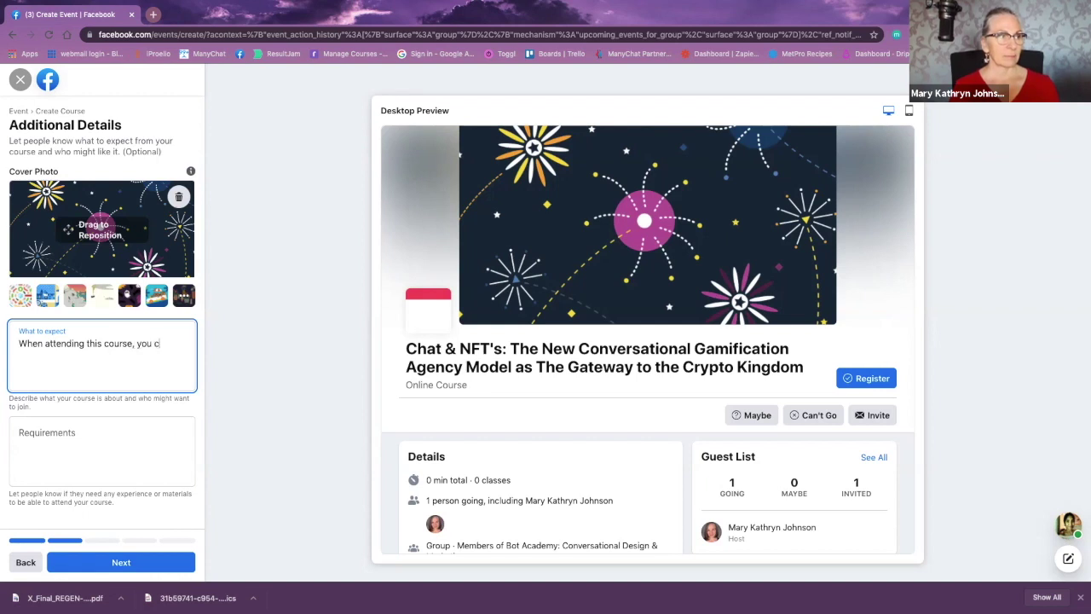
{"action": "type", "text": "an expect to learn the following:"}
{"action": "key", "text": "Return"}
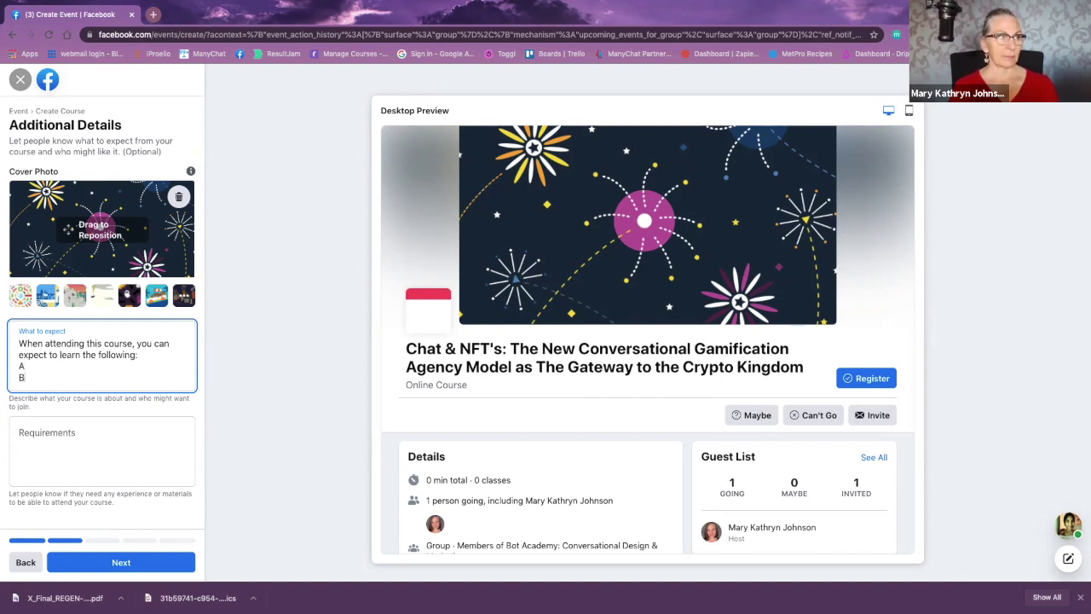
{"action": "type", "text": "A B"}
{"action": "key", "text": "Return"}
- Enter the requirements "We require a basic knowledge of marketing, and automation like email to gain the most from this training."
{"action": "left_click", "coordinate": [82, 452]}
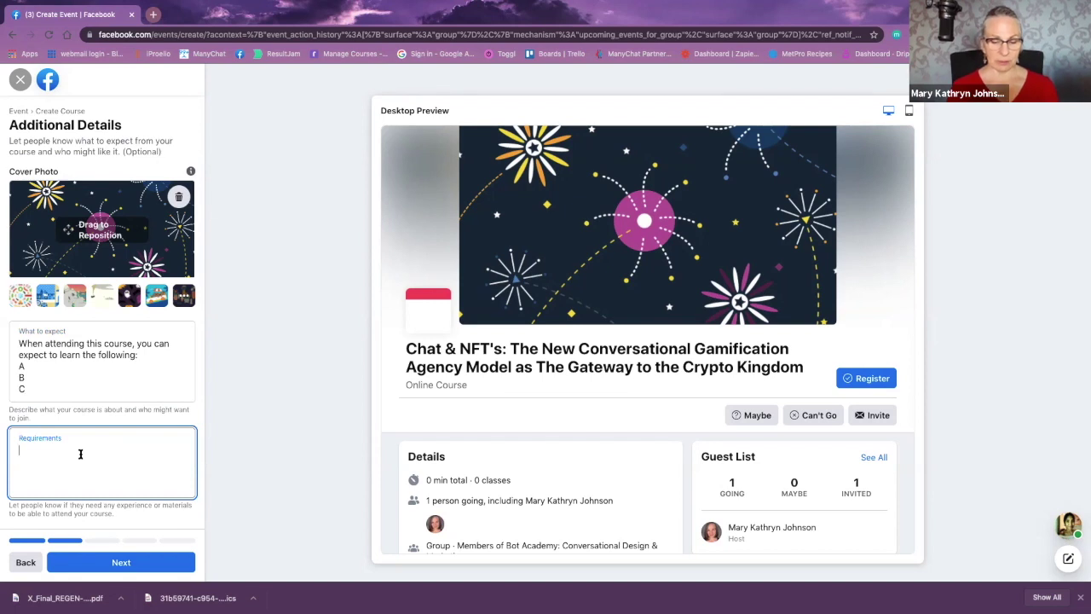
{"action": "type", "text": "We requ"}
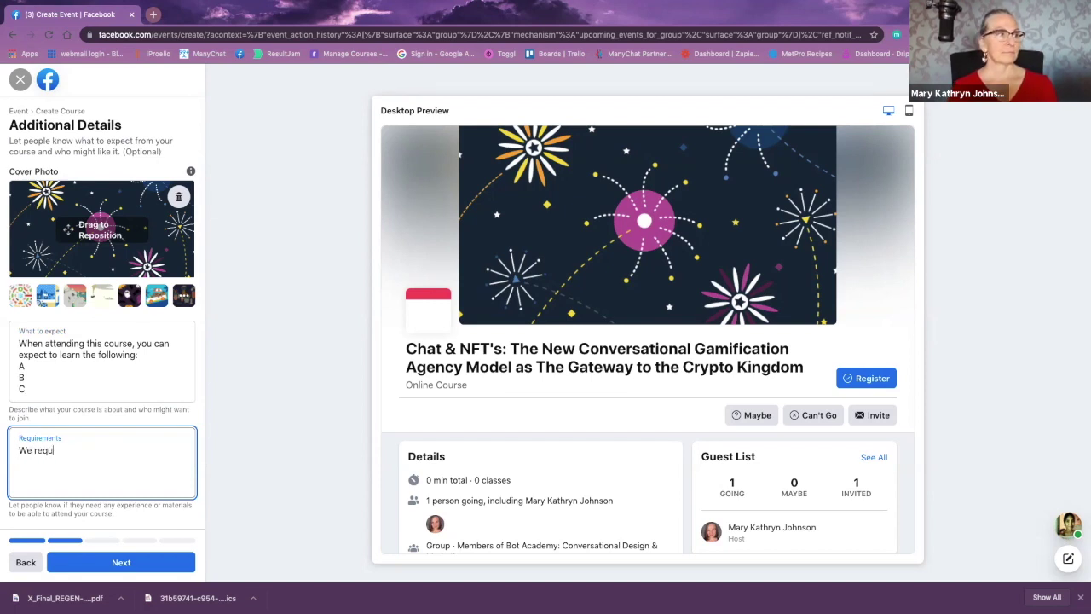
{"action": "type", "text": "ire a basic k"}
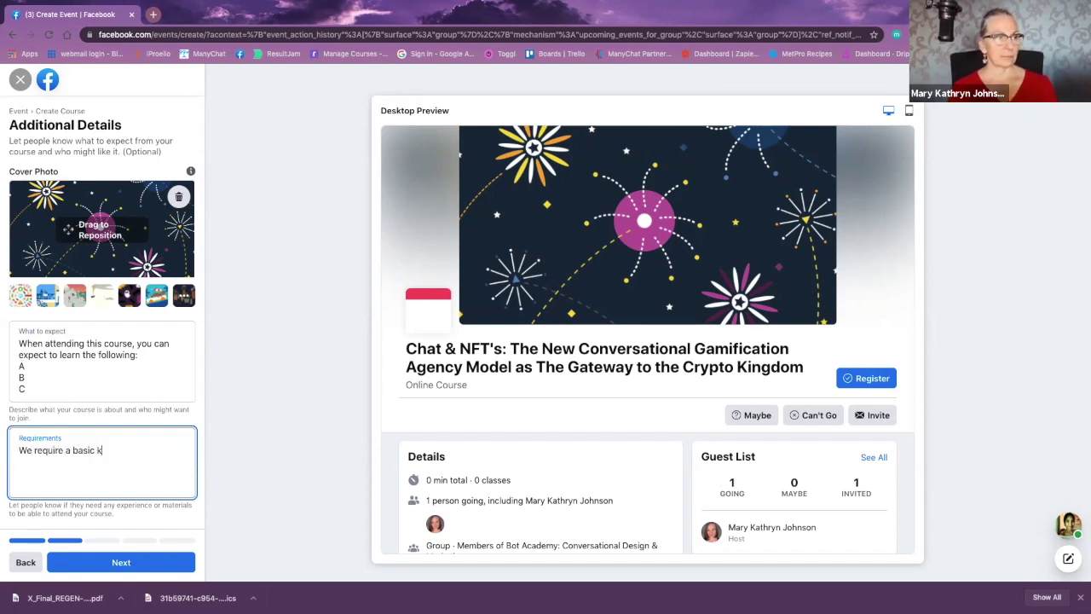
{"action": "type", "text": "nowledge of marketing, and automation like email to gain the "}
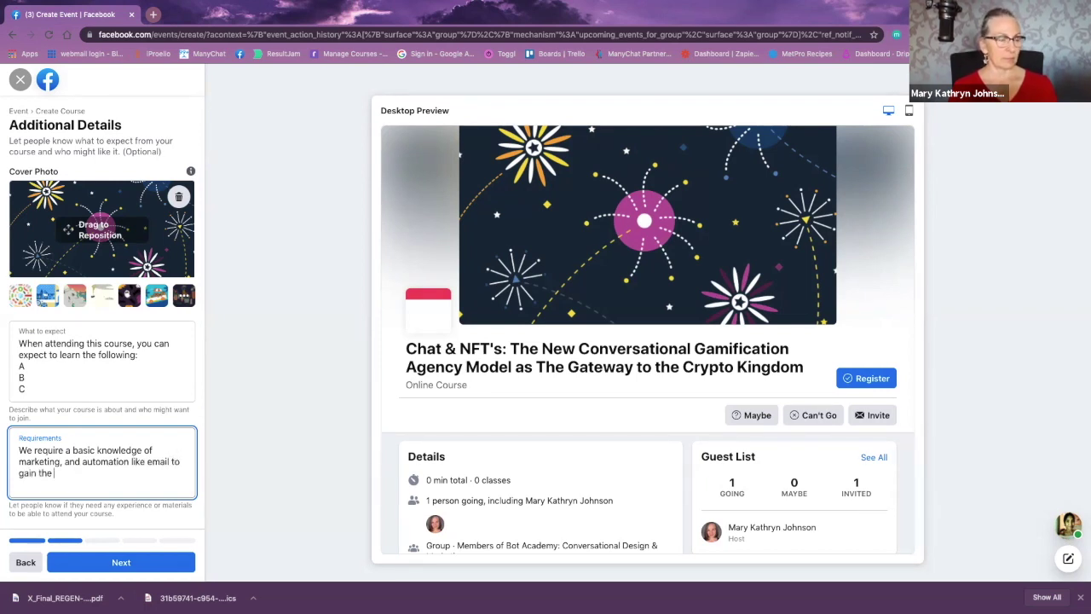
{"action": "type", "text": "most from this training."}
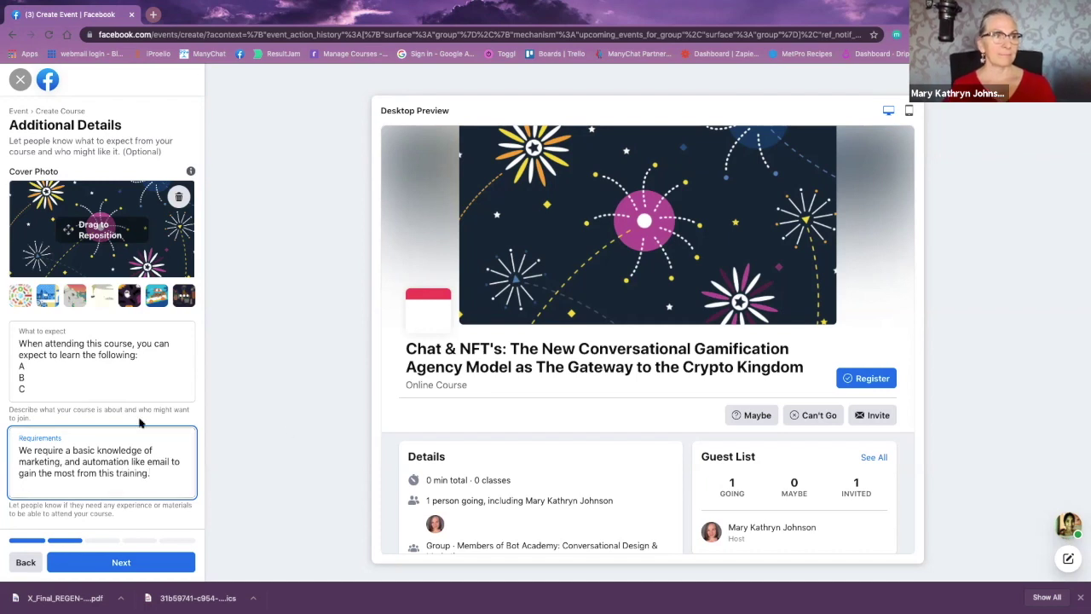
- Show all joining options, try the external link, set students to interact in a video room, and continue to the classes
{"action": "left_click", "coordinate": [97, 568]}
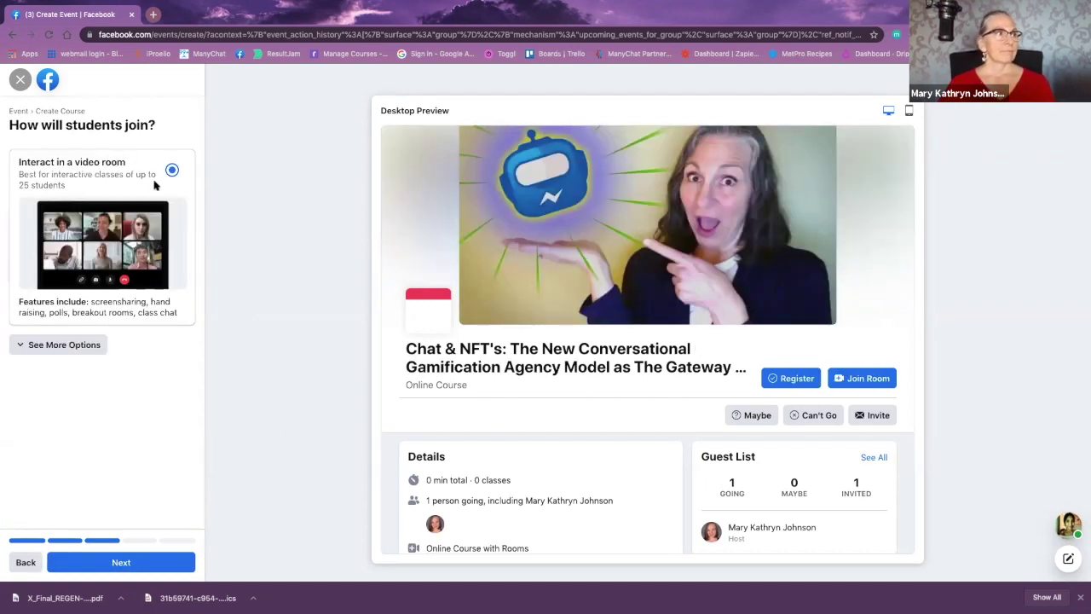
{"action": "left_click", "coordinate": [64, 345]}
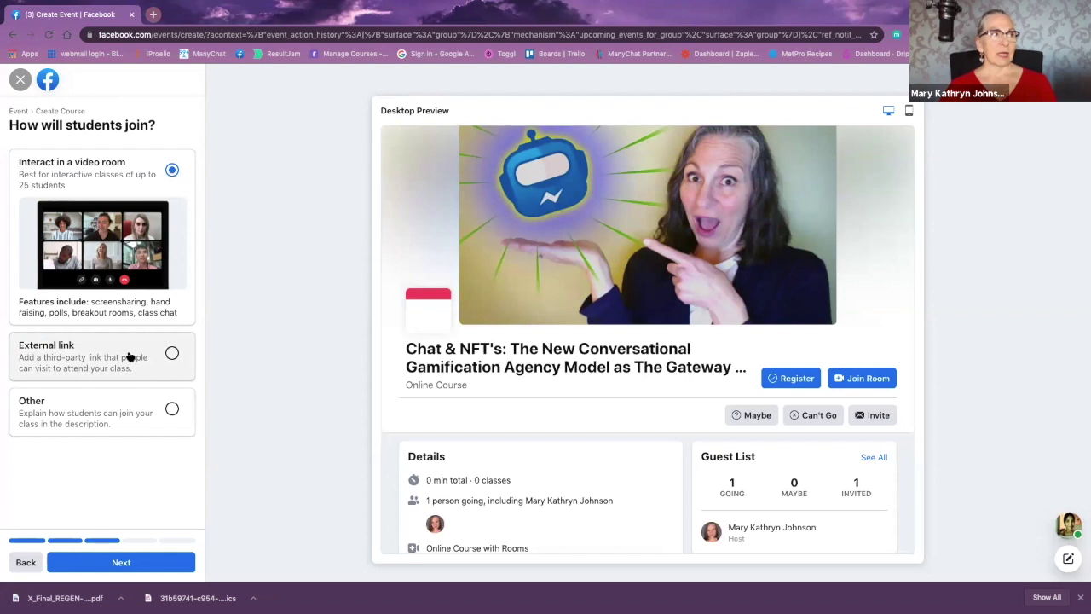
{"action": "left_click", "coordinate": [158, 358]}
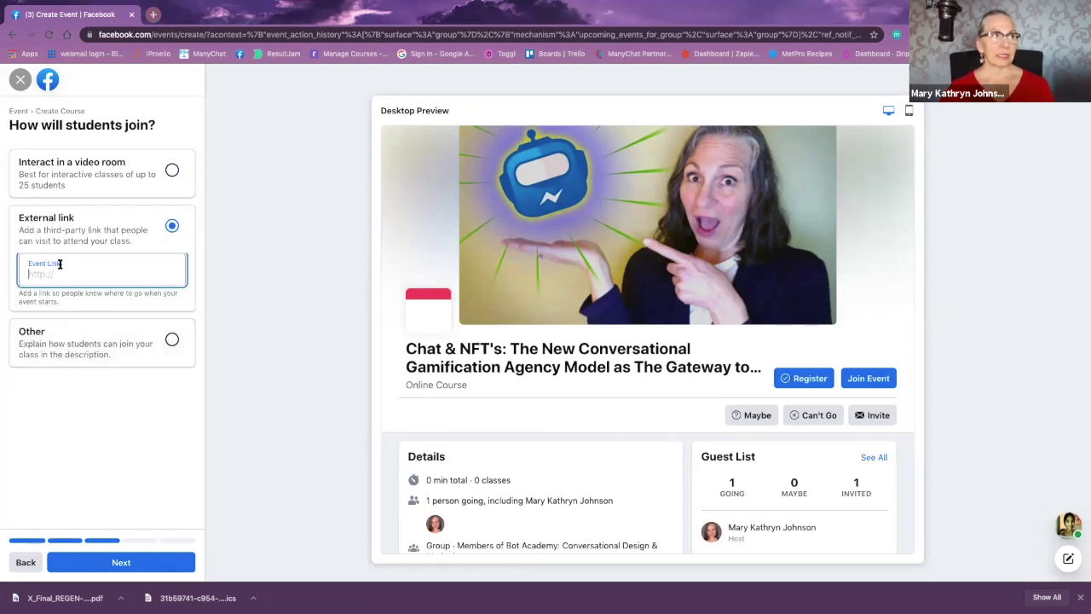
{"action": "left_click", "coordinate": [105, 177]}
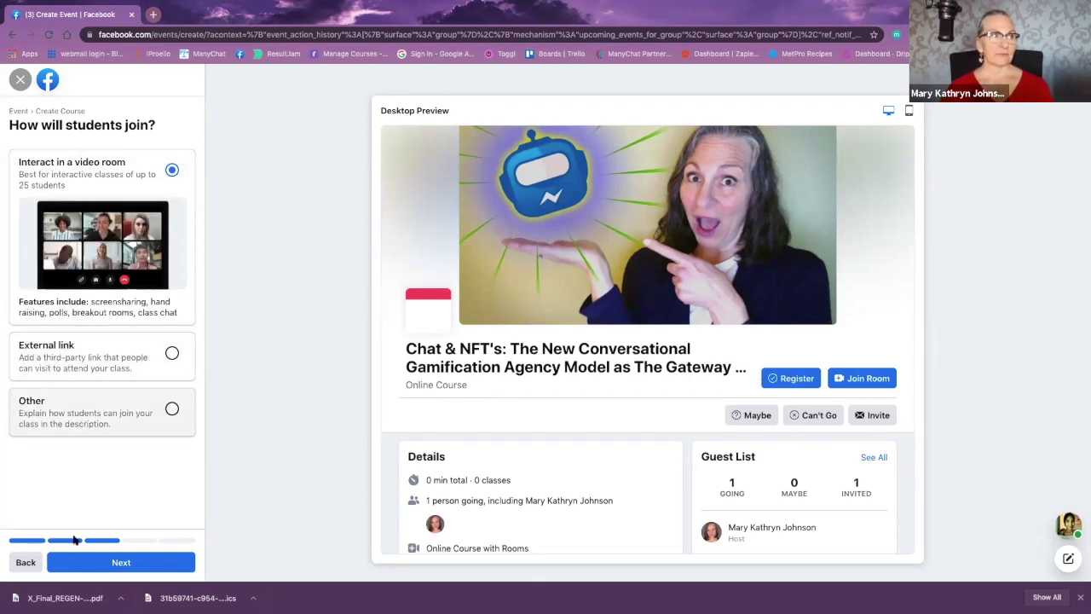
{"action": "left_click", "coordinate": [91, 566]}
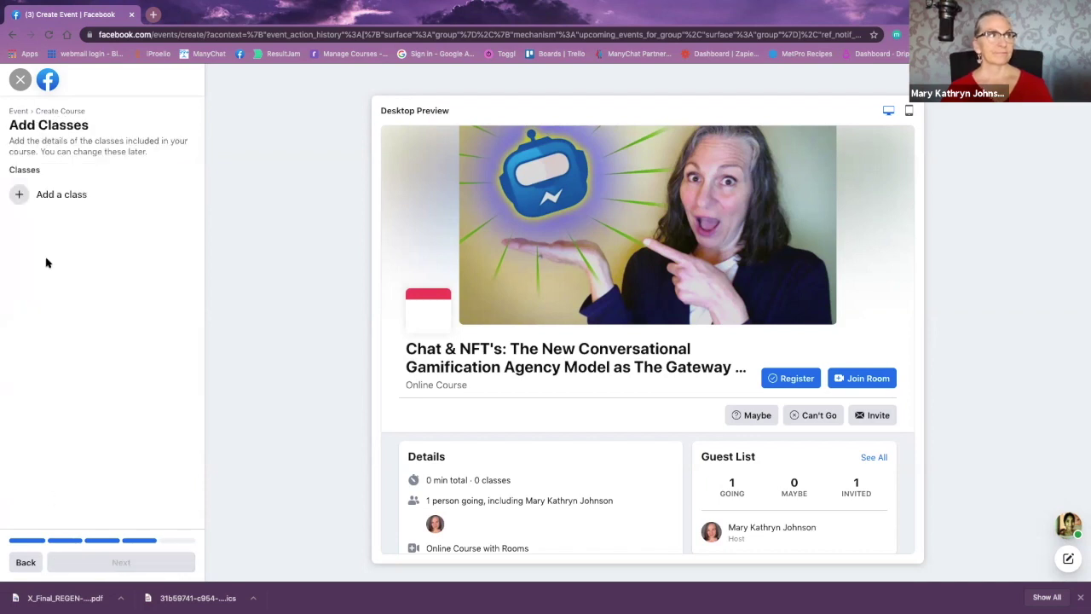
- Add a class named "Challenge Day 1" with the preset date, time and duration, and continue to the class message
{"action": "left_click", "coordinate": [22, 196]}
{"action": "left_click", "coordinate": [504, 236]}
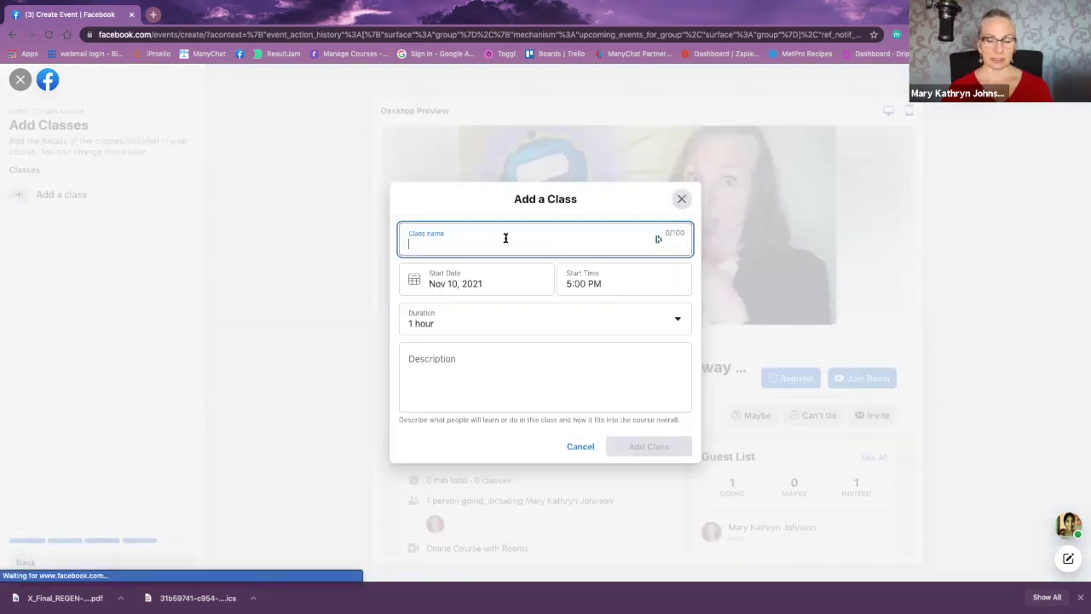
{"action": "type", "text": "Challenge Day 1"}
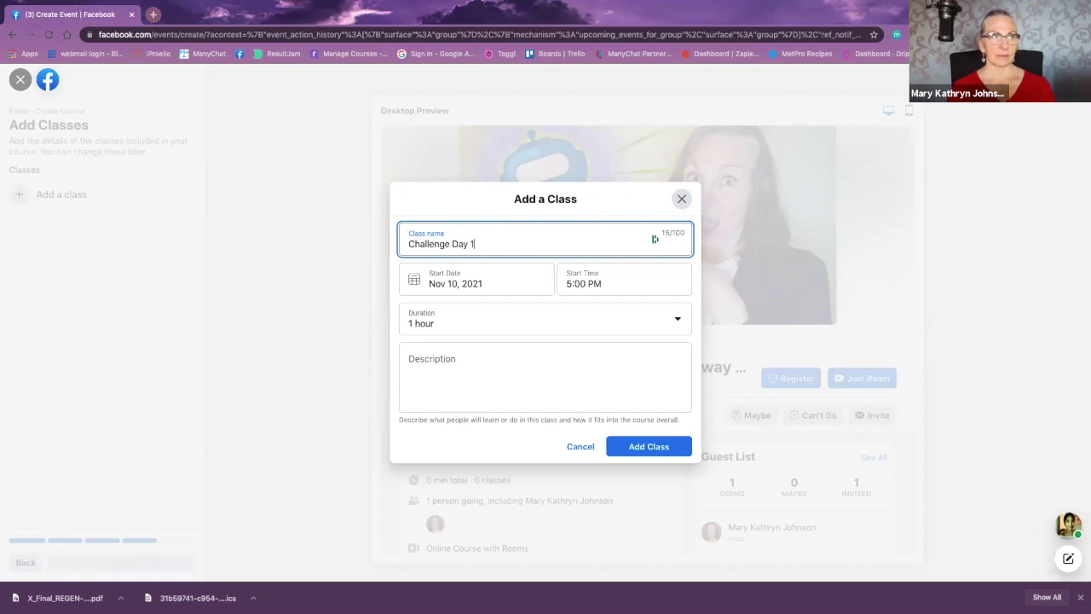
{"action": "left_click", "coordinate": [645, 449]}
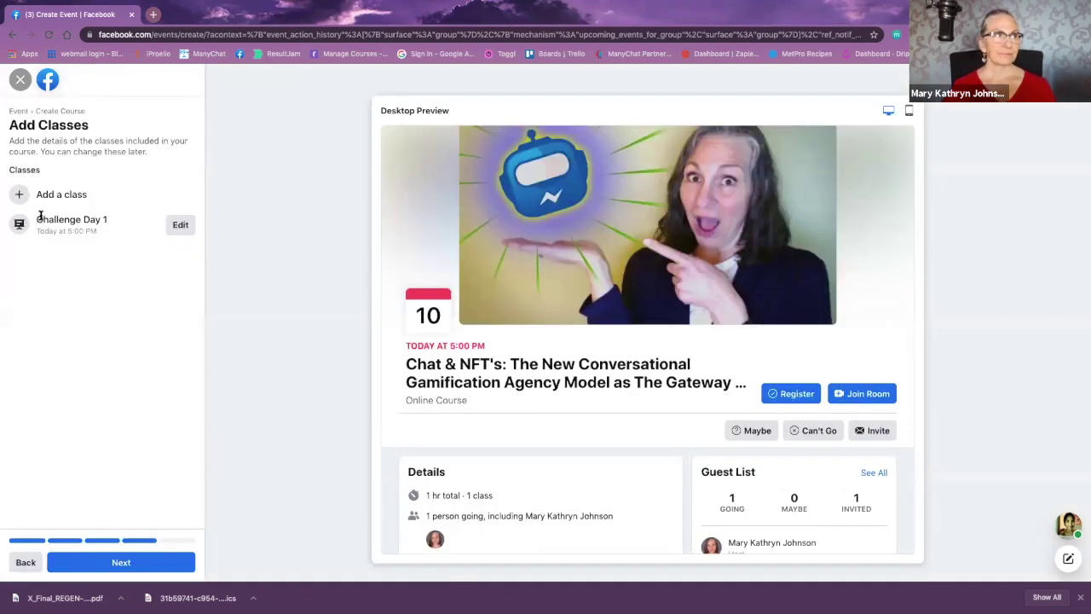
{"action": "left_click", "coordinate": [114, 563]}
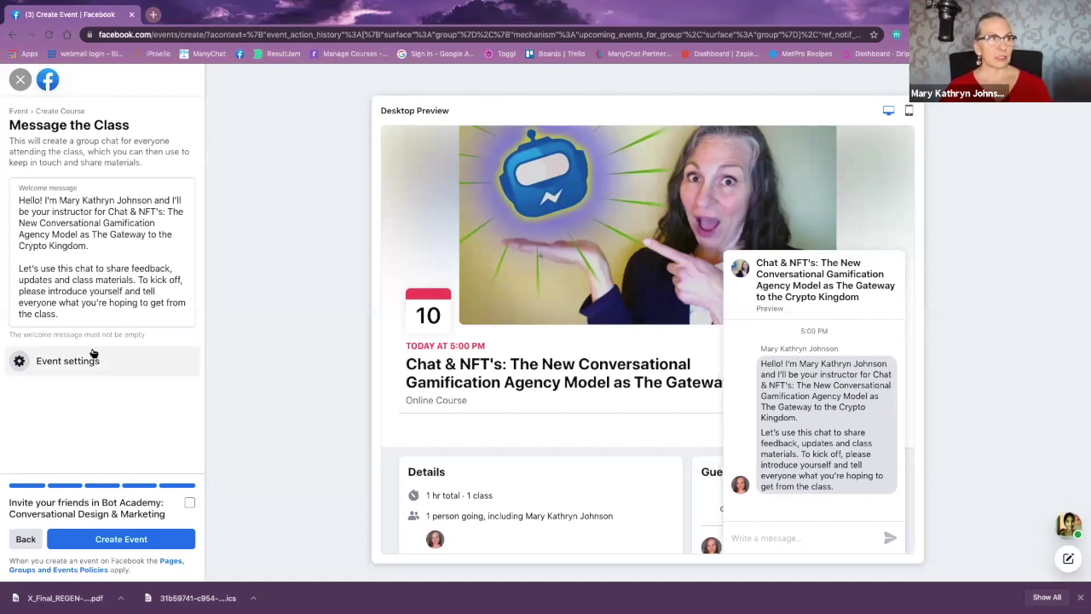
- Allow guests to share the room link in the event settings, and enable inviting friends in the Bot Academy group
{"action": "left_click", "coordinate": [55, 362]}
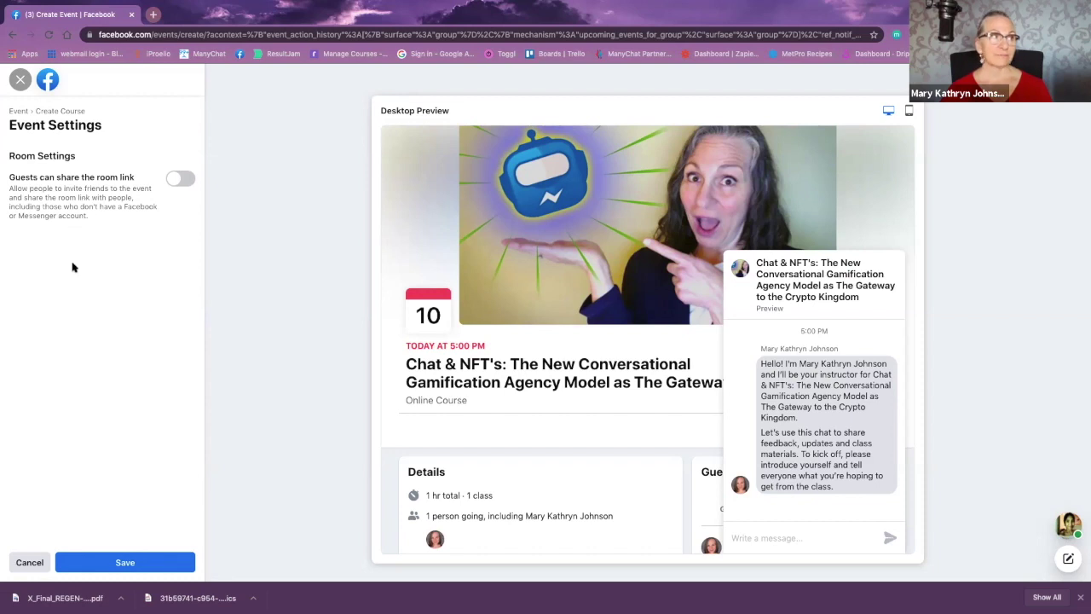
{"action": "left_click", "coordinate": [184, 180]}
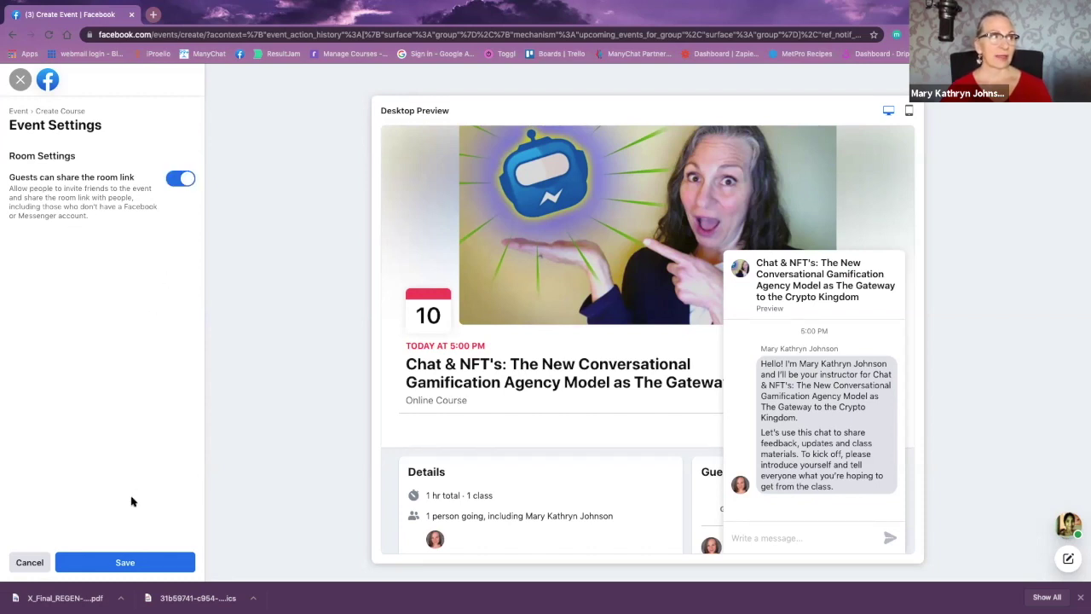
{"action": "left_click", "coordinate": [125, 564]}
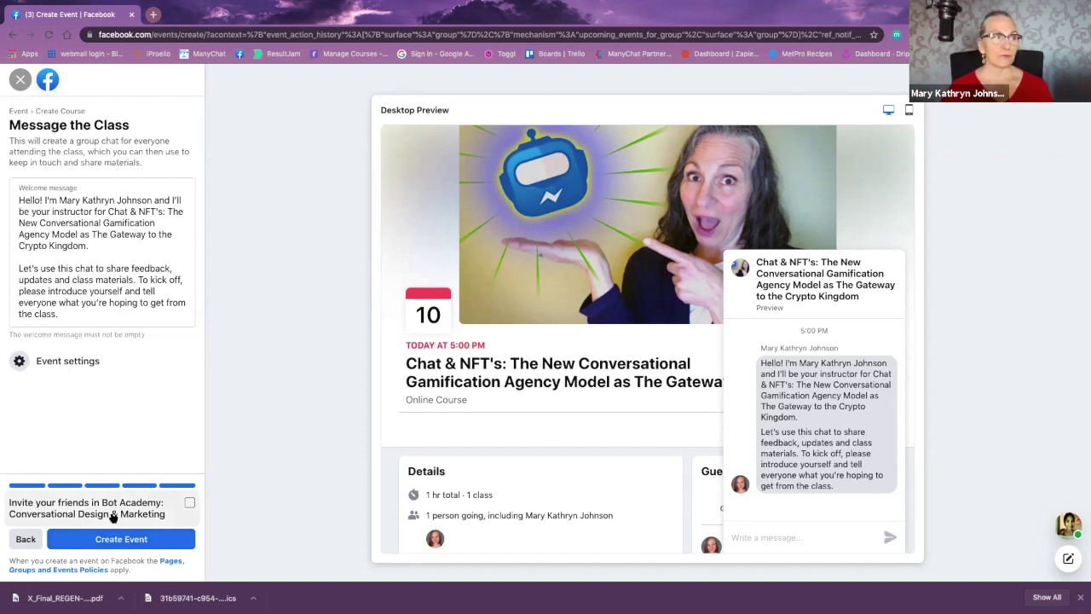
{"action": "left_click", "coordinate": [189, 502]}
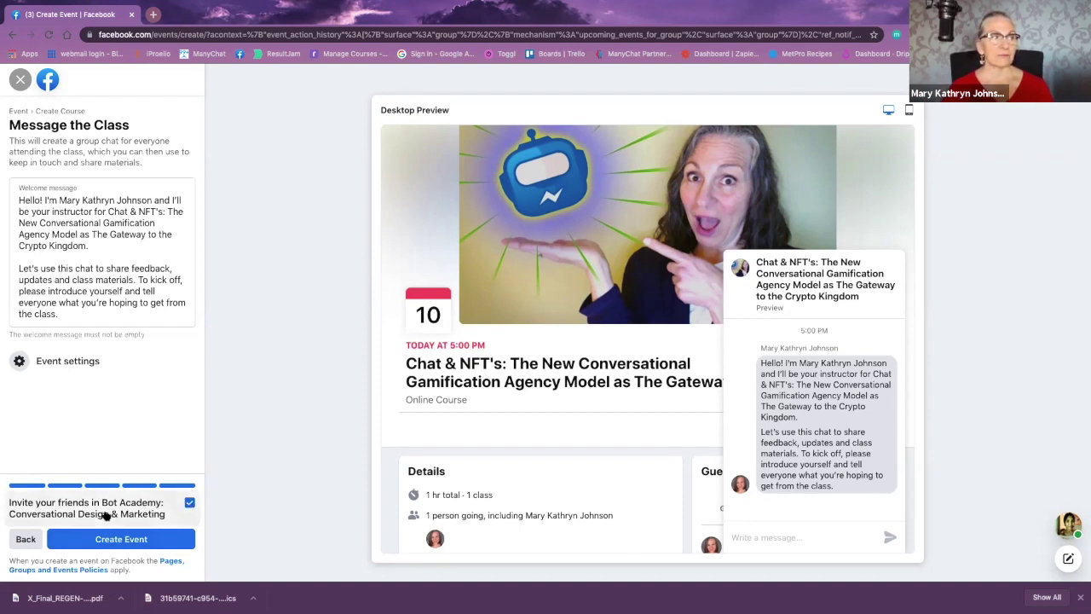